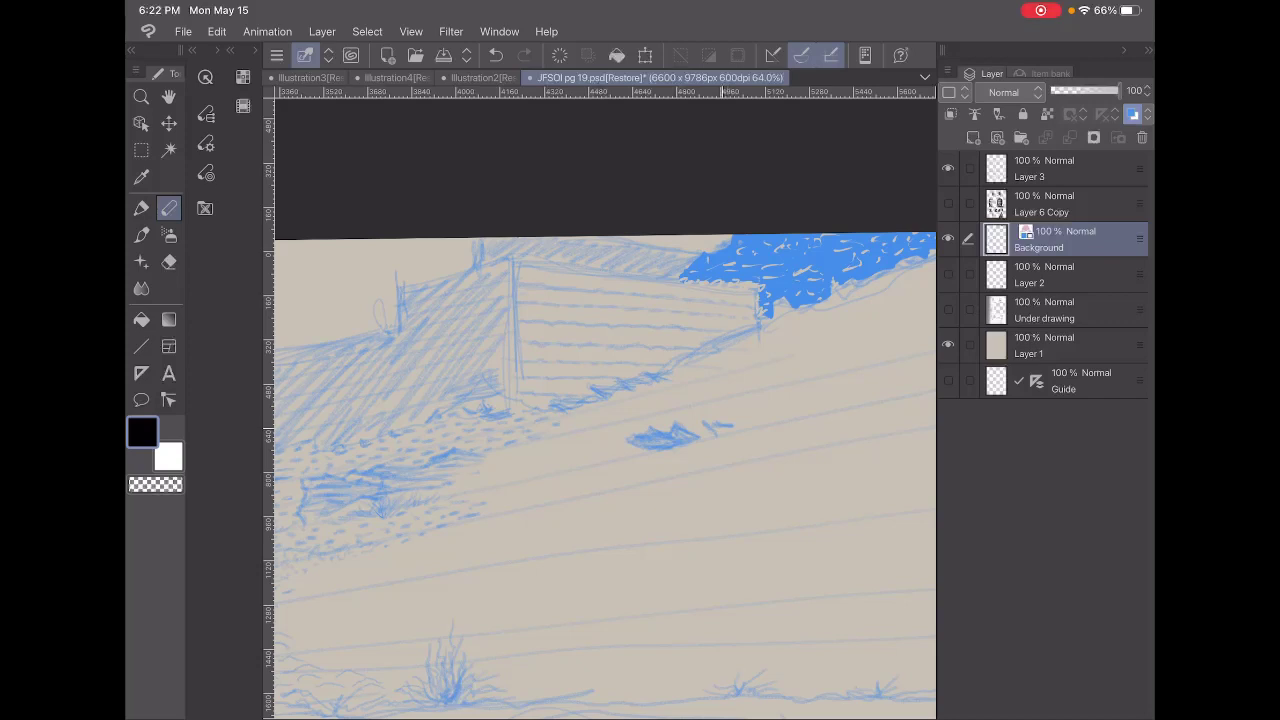
- Extend the first rock scribble and sketch a second rock below it on the slope
{"action": "left_click_drag", "start_coordinate": [733, 426], "coordinate": [769, 423]}
{"action": "left_click_drag", "start_coordinate": [630, 473], "coordinate": [656, 463]}
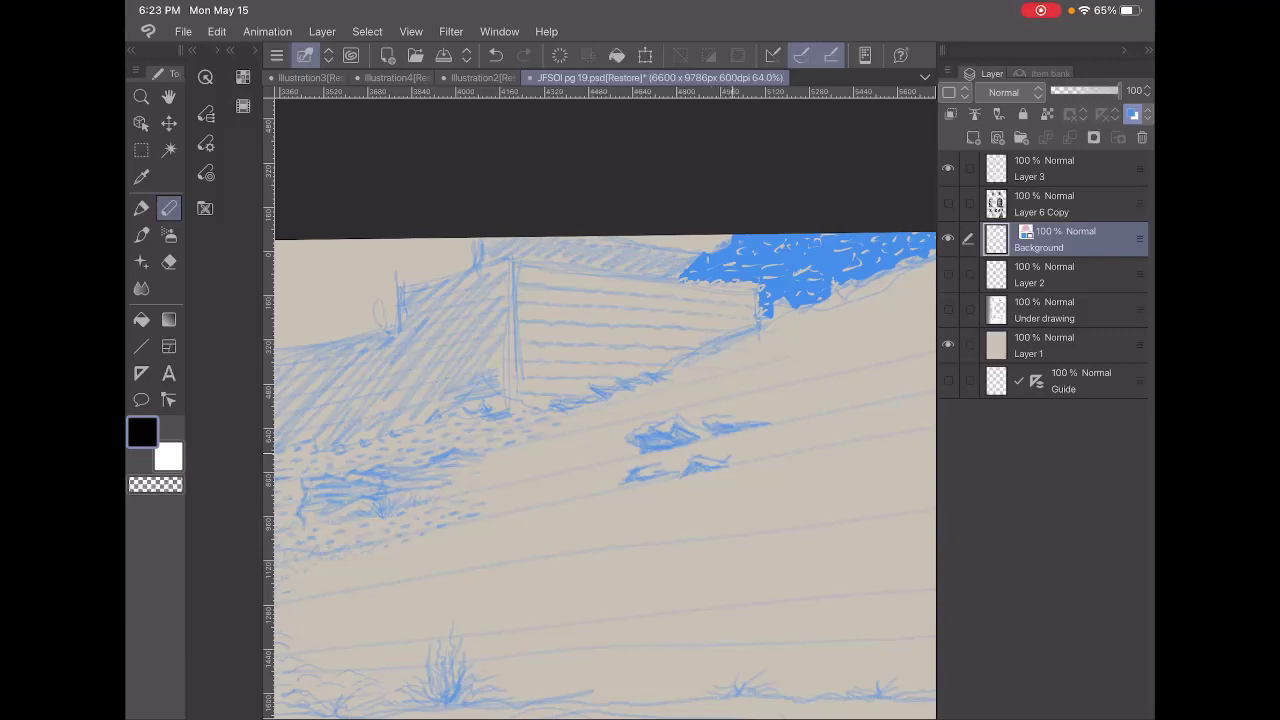
{"action": "mouse_move", "coordinate": [730, 459]}
{"action": "left_mouse_down"}
{"action": "mouse_move", "coordinate": [762, 456]}
{"action": "mouse_move", "coordinate": [748, 458]}
{"action": "left_mouse_up"}
- Try the eraser, then undo and redo the last change
{"action": "key", "text": "e"}
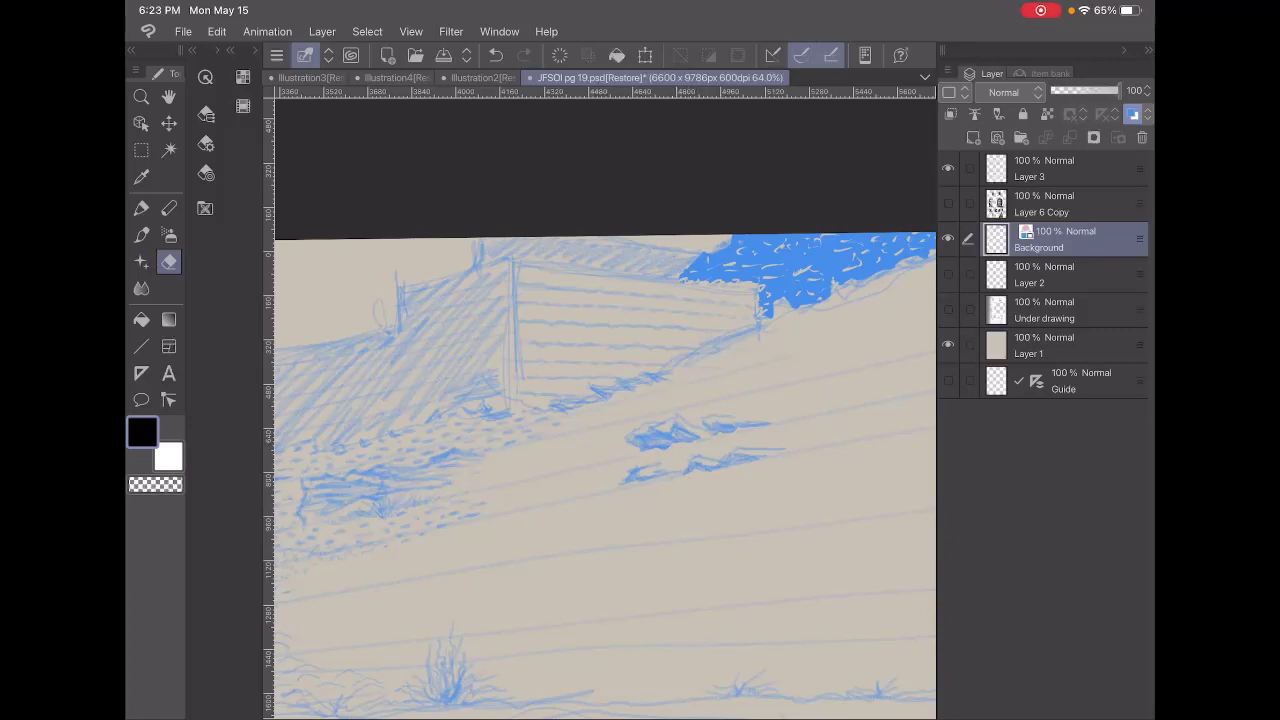
{"action": "key", "text": "ctrl+z"}
{"action": "key", "text": "ctrl+y"}
{"action": "scroll", "coordinate": [600, 475], "scroll_direction": "down", "scroll_amount": 5}
{"action": "scroll", "coordinate": [600, 475], "scroll_direction": "up", "scroll_amount": 3}
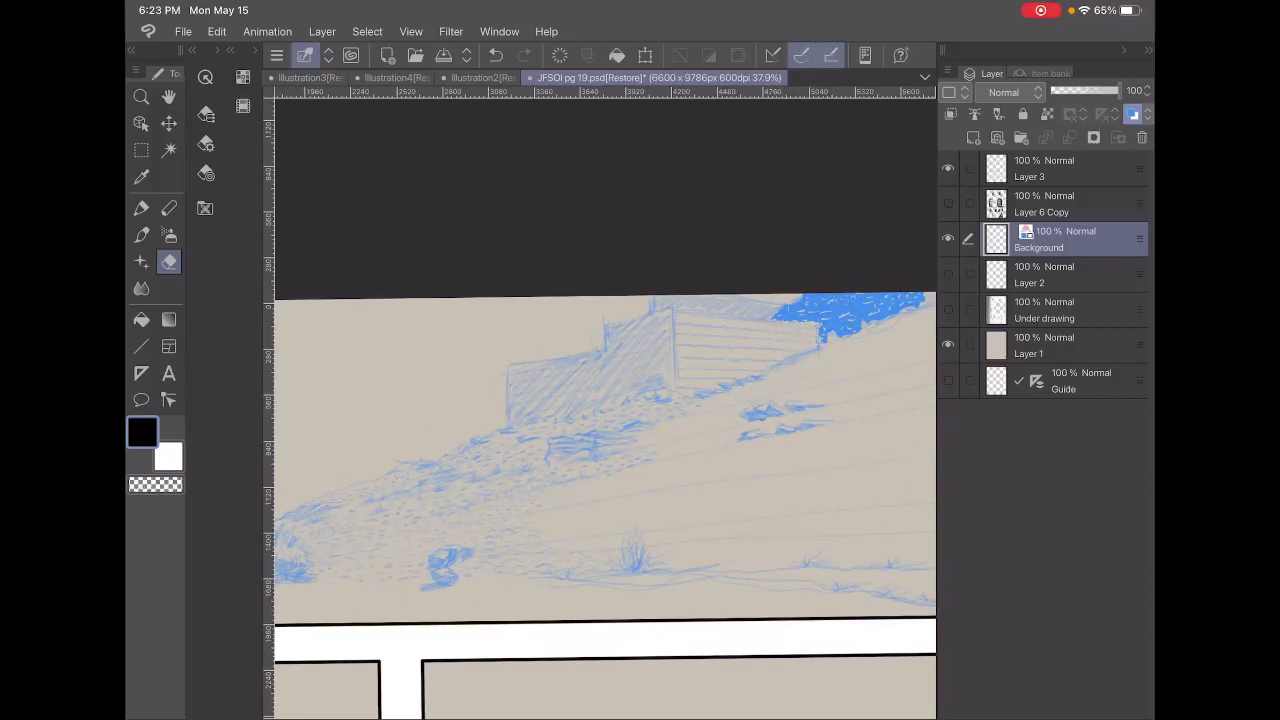
{"action": "scroll", "coordinate": [600, 440], "scroll_direction": "up", "scroll_amount": 2}
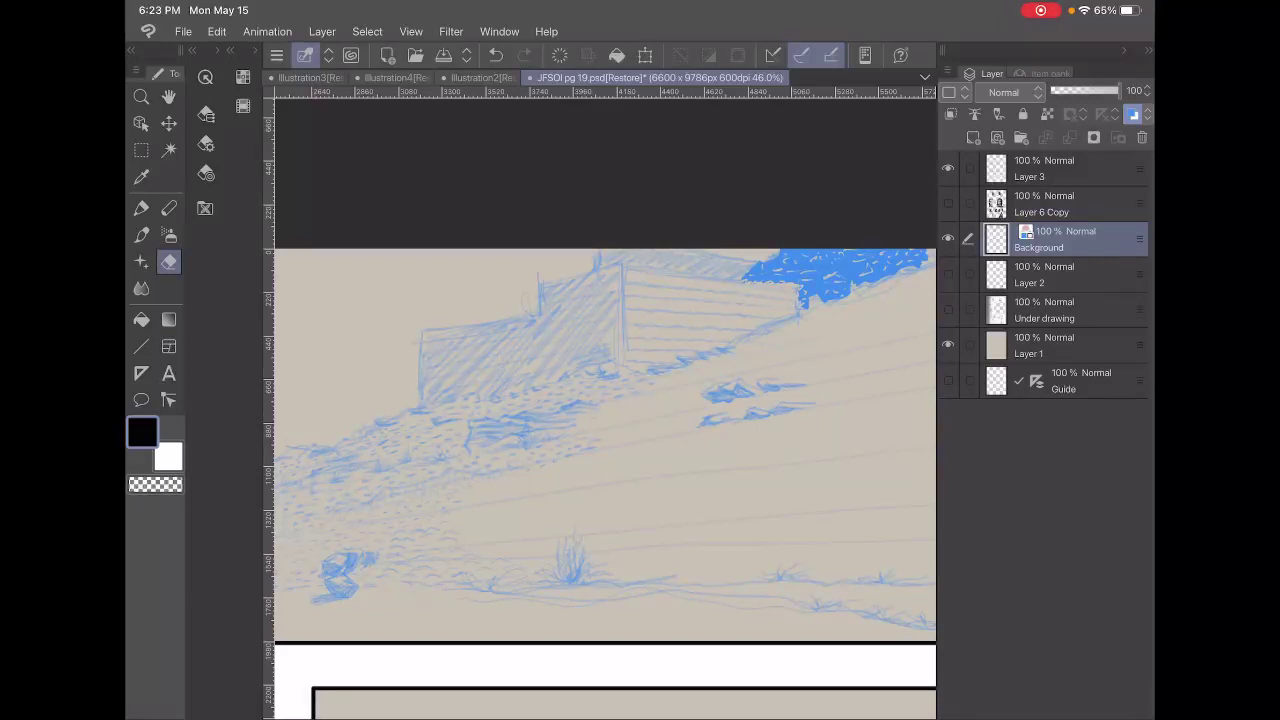
{"action": "scroll", "coordinate": [600, 440], "scroll_direction": "down", "scroll_amount": 2}
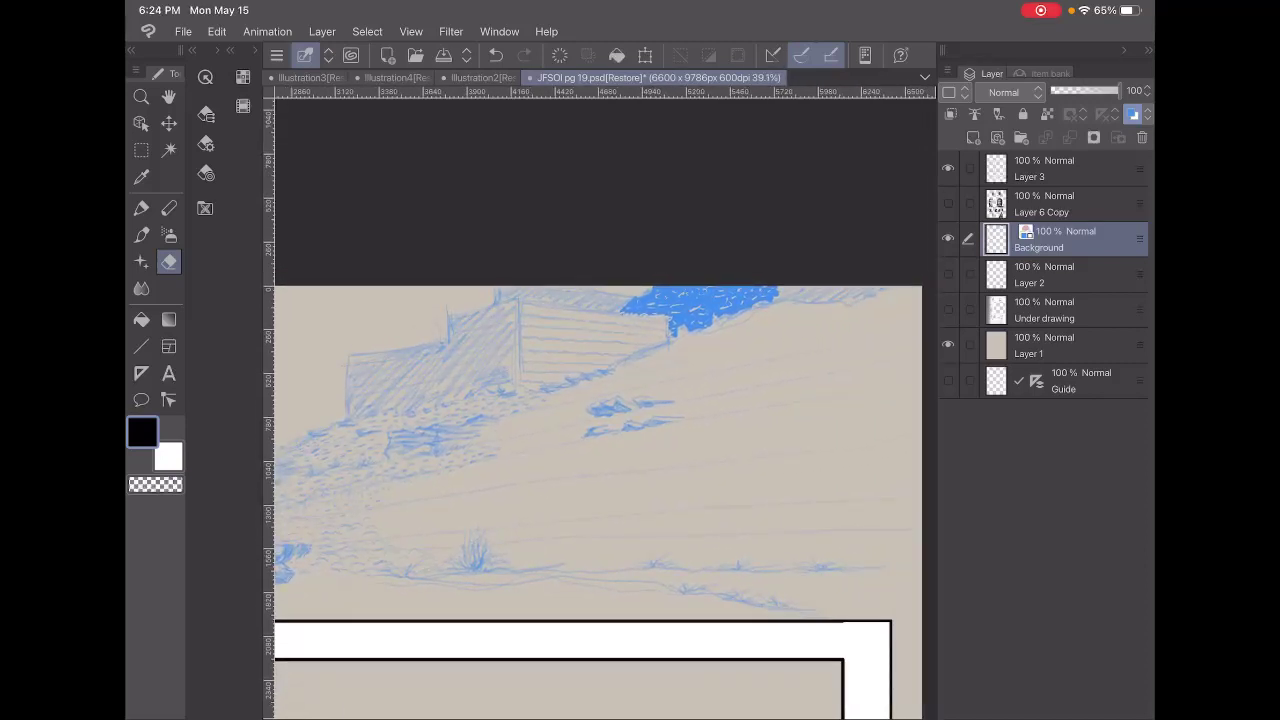
{"action": "scroll", "coordinate": [843, 366], "scroll_direction": "up", "scroll_amount": 3}
{"action": "scroll", "coordinate": [843, 366], "scroll_direction": "up", "scroll_amount": 2}
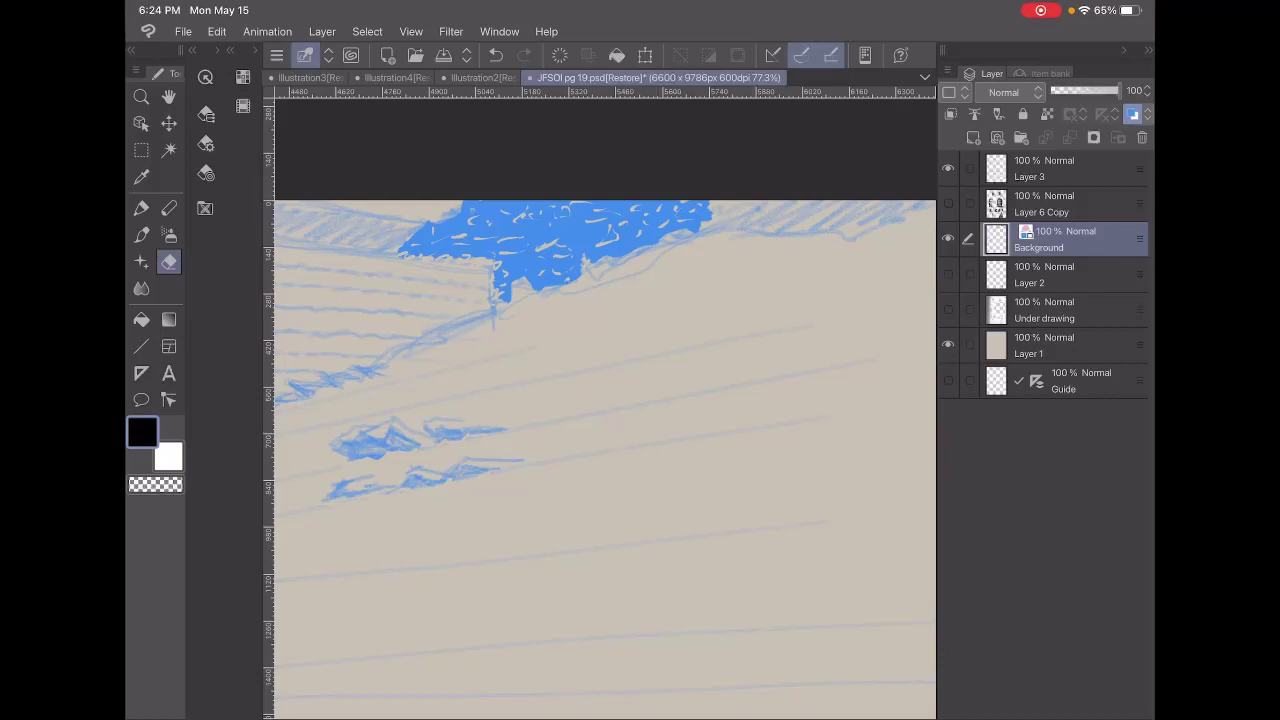
- With the pencil, outline a third rock right of the others and shade its bottom edge
{"action": "left_click", "coordinate": [169, 207]}
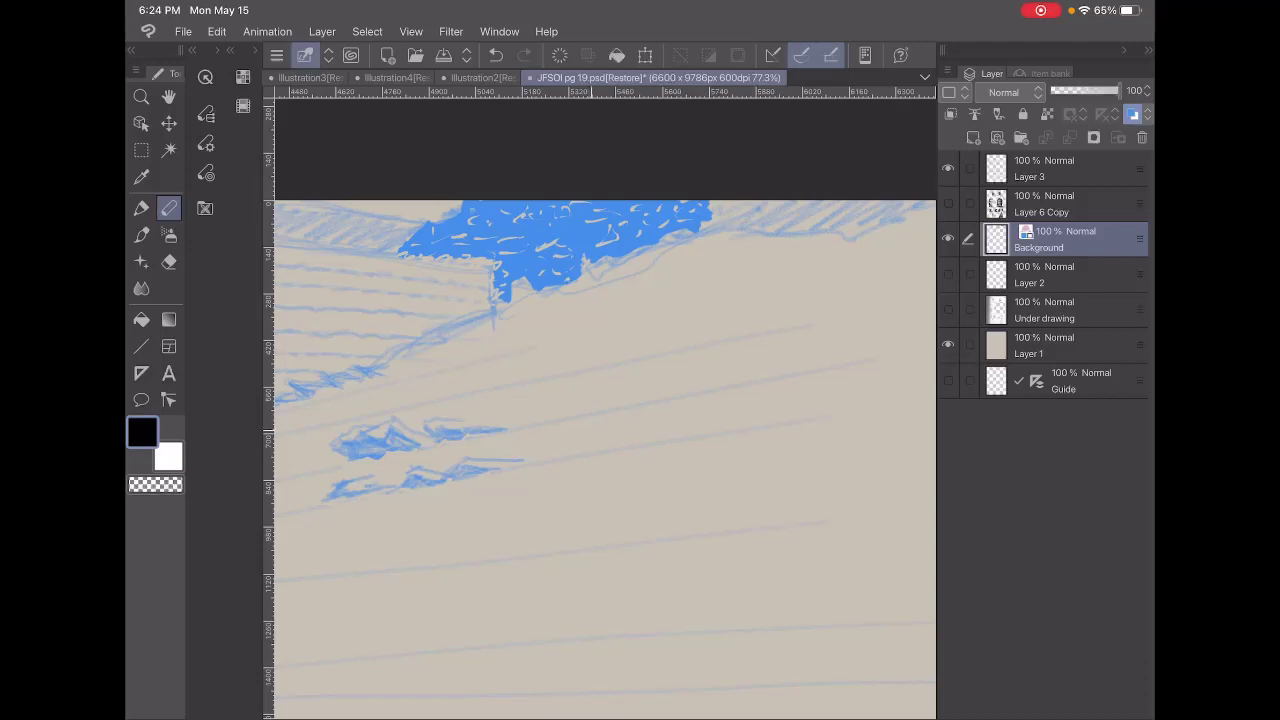
{"action": "left_click_drag", "start_coordinate": [602, 433], "coordinate": [690, 408]}
{"action": "mouse_move", "coordinate": [596, 429]}
{"action": "left_mouse_down"}
{"action": "mouse_move", "coordinate": [624, 436]}
{"action": "mouse_move", "coordinate": [589, 420]}
{"action": "mouse_move", "coordinate": [610, 397]}
{"action": "mouse_move", "coordinate": [666, 403]}
{"action": "left_mouse_up"}
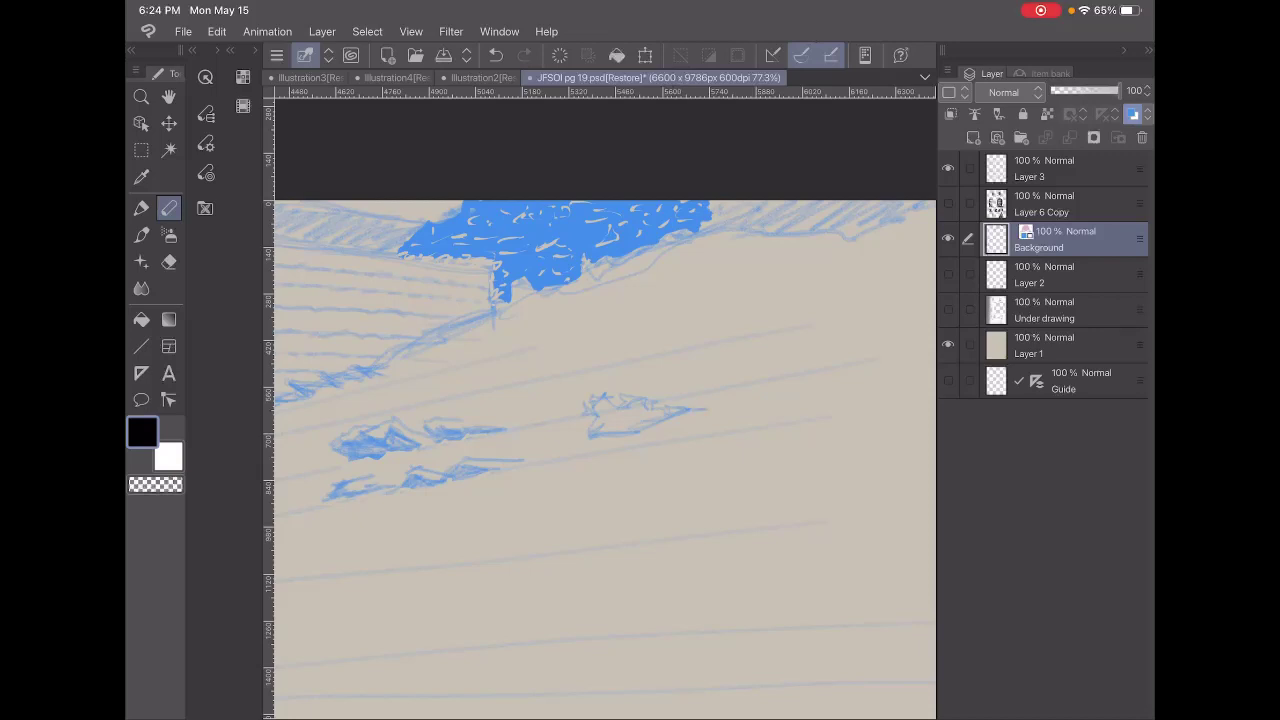
{"action": "mouse_move", "coordinate": [668, 416]}
{"action": "left_mouse_down"}
{"action": "mouse_move", "coordinate": [590, 432]}
{"action": "mouse_move", "coordinate": [648, 423]}
{"action": "mouse_move", "coordinate": [602, 396]}
{"action": "mouse_move", "coordinate": [612, 406]}
{"action": "left_mouse_up"}
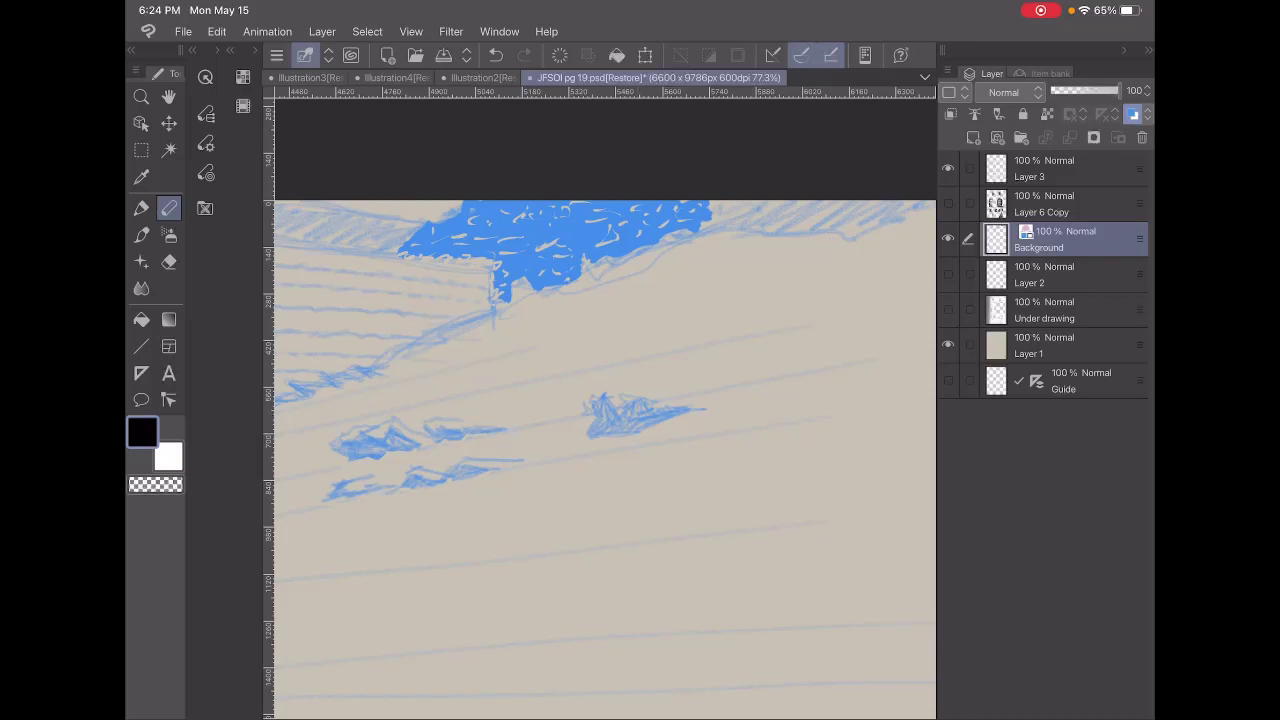
{"action": "scroll", "coordinate": [600, 455], "scroll_direction": "down", "scroll_amount": 5}
- Add more blue shading strokes to the third rock, zooming in and out to compare
{"action": "scroll", "coordinate": [725, 408], "scroll_direction": "up", "scroll_amount": 2}
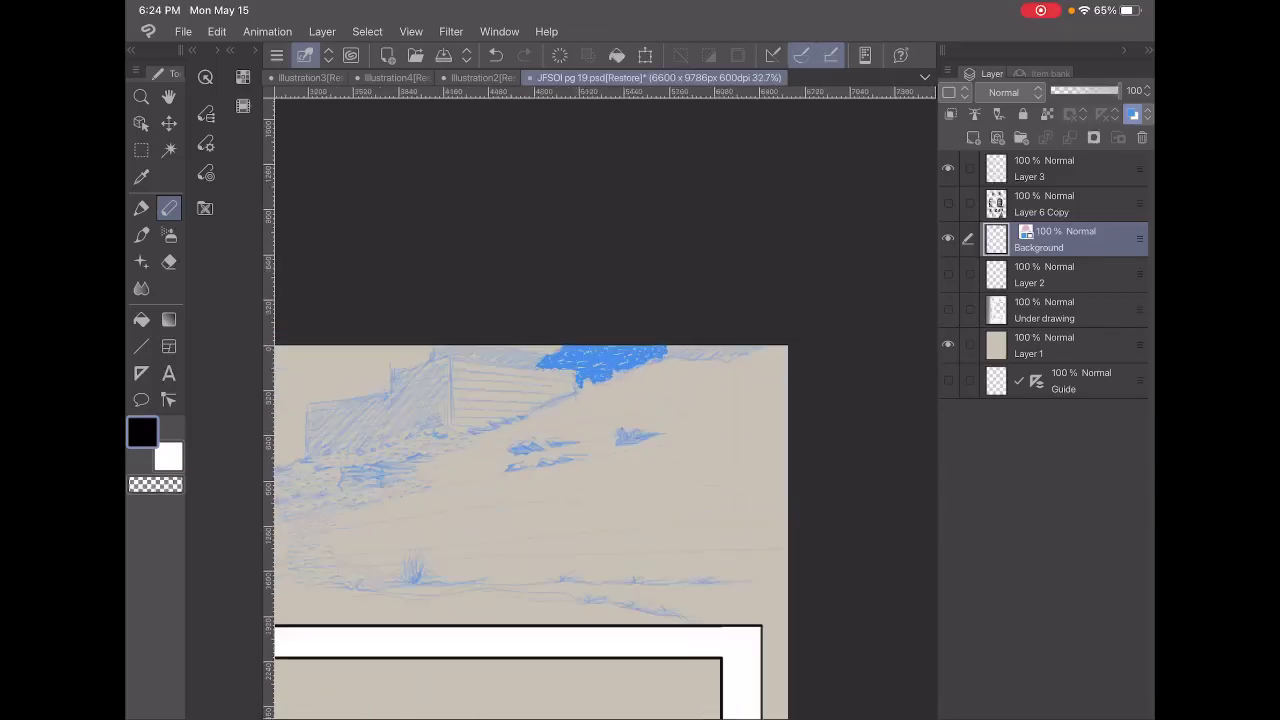
{"action": "scroll", "coordinate": [725, 408], "scroll_direction": "up", "scroll_amount": 3}
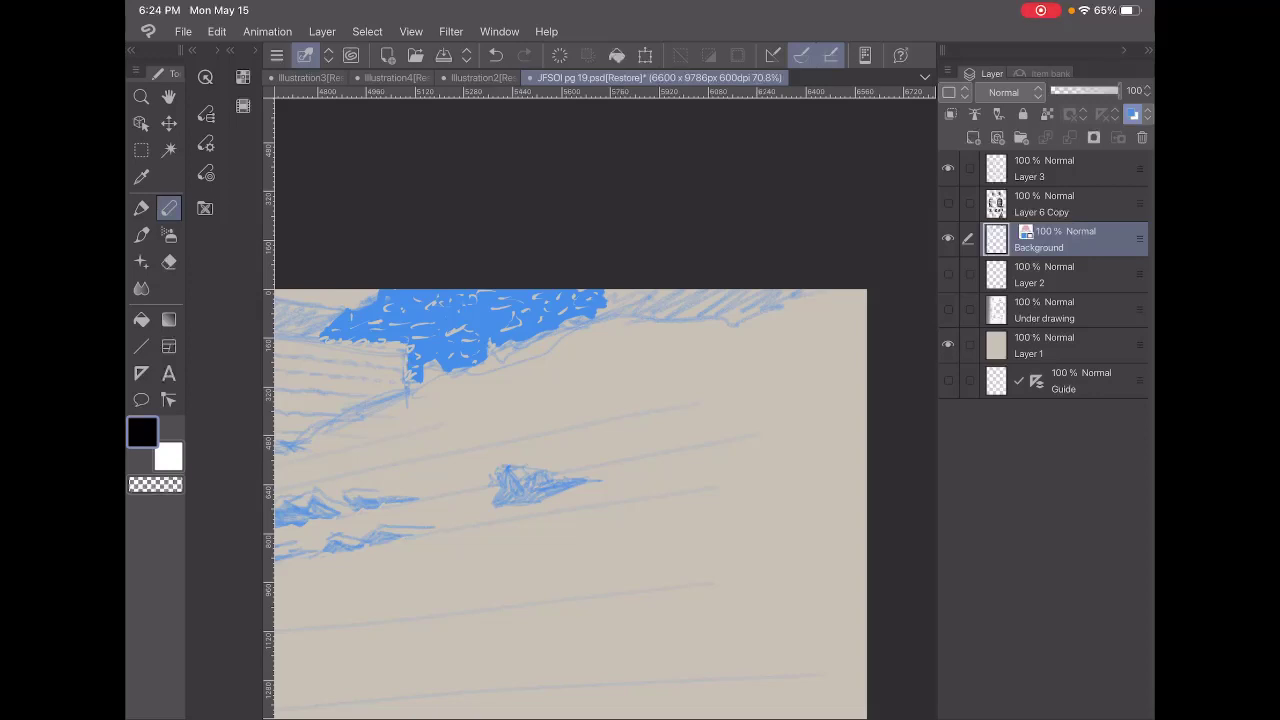
{"action": "left_click_drag", "start_coordinate": [558, 463], "coordinate": [537, 466]}
{"action": "scroll", "coordinate": [600, 470], "scroll_direction": "up", "scroll_amount": 3}
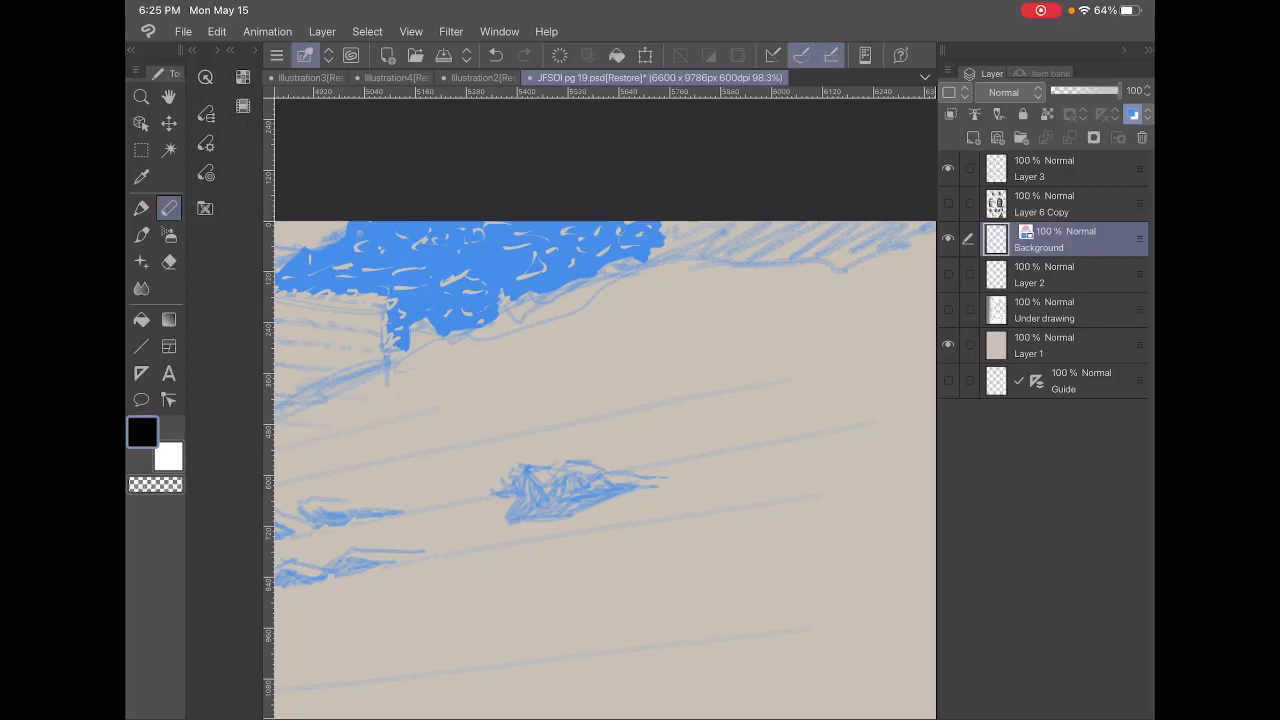
{"action": "scroll", "coordinate": [644, 469], "scroll_direction": "down", "scroll_amount": 5}
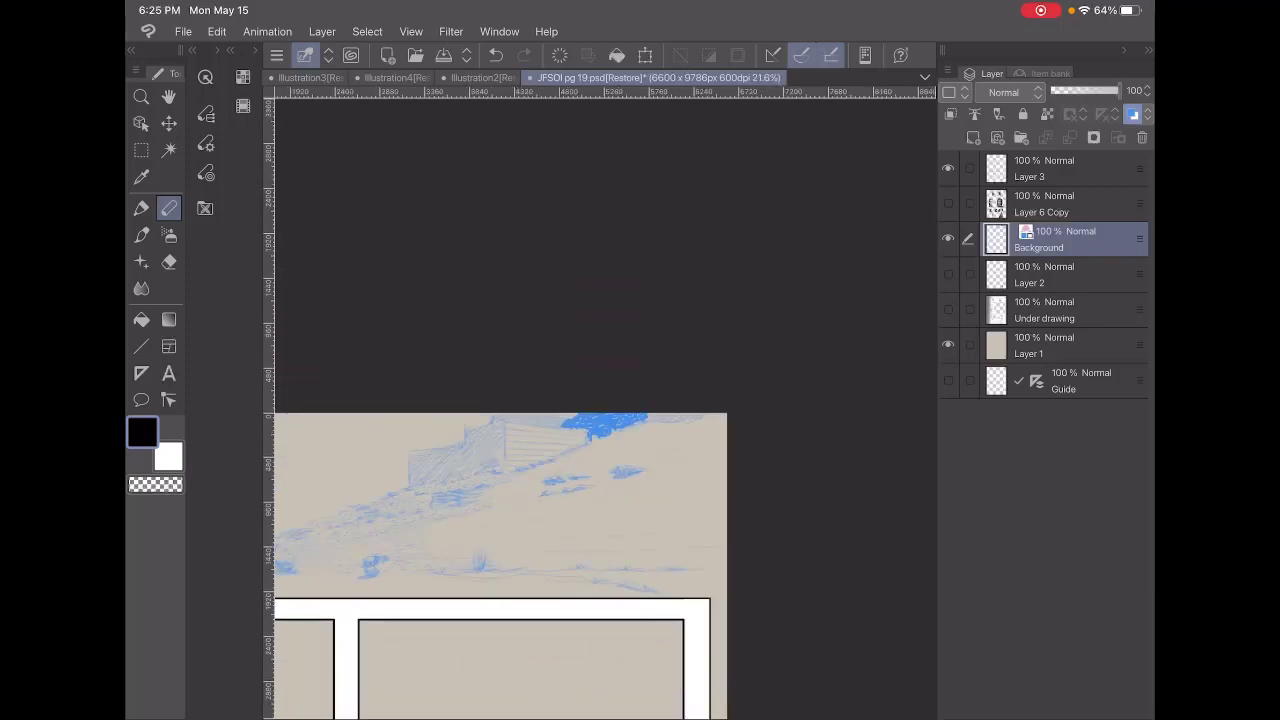
{"action": "scroll", "coordinate": [570, 520], "scroll_direction": "up", "scroll_amount": 2}
{"action": "scroll", "coordinate": [570, 520], "scroll_direction": "up", "scroll_amount": 2}
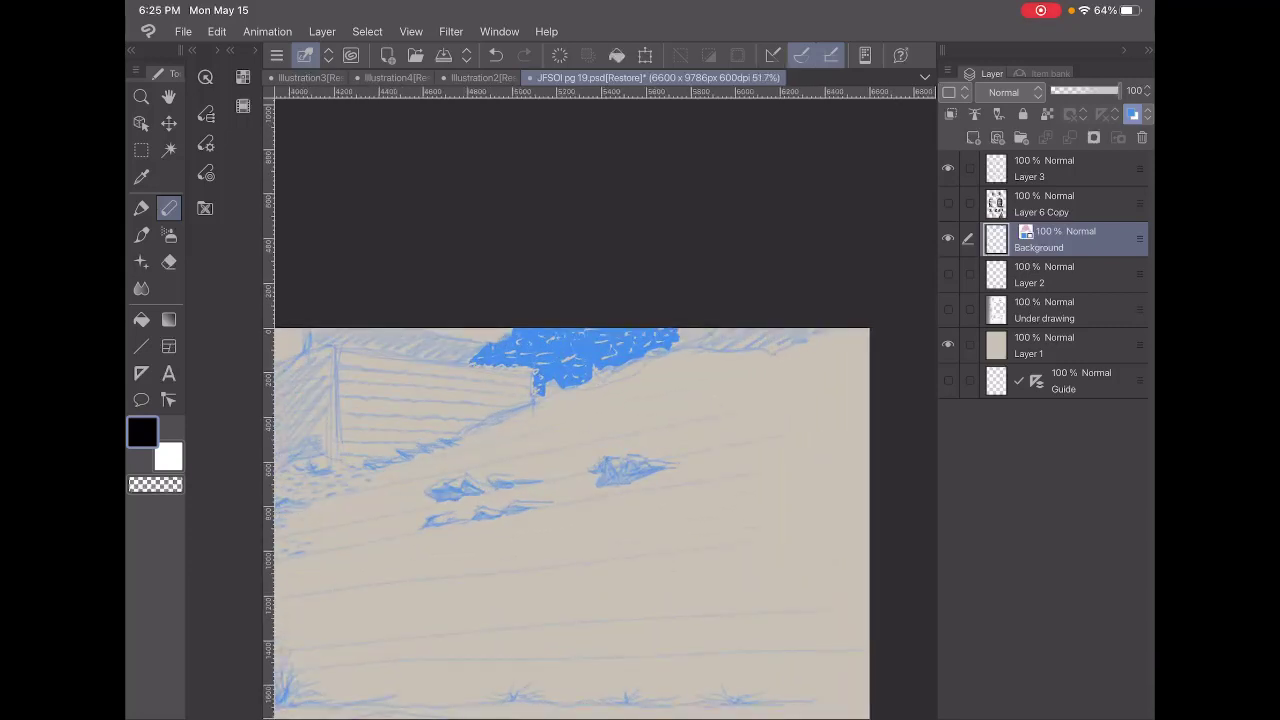
{"action": "scroll", "coordinate": [560, 450], "scroll_direction": "up", "scroll_amount": 5}
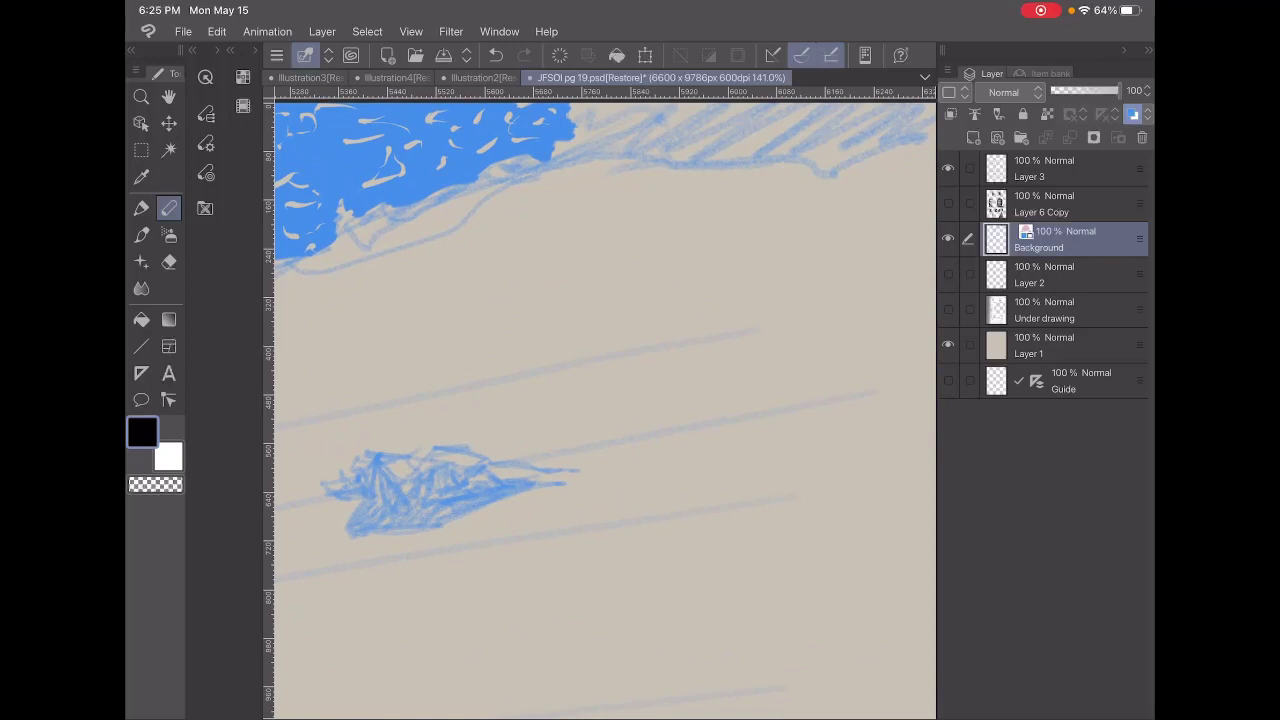
- Draw a small rock at the third rock's right tip, darkening its tip line
{"action": "mouse_move", "coordinate": [560, 432]}
{"action": "left_mouse_down"}
{"action": "mouse_move", "coordinate": [564, 470]}
{"action": "mouse_move", "coordinate": [562, 428]}
{"action": "mouse_move", "coordinate": [648, 448]}
{"action": "mouse_move", "coordinate": [700, 440]}
{"action": "mouse_move", "coordinate": [676, 452]}
{"action": "left_mouse_up"}
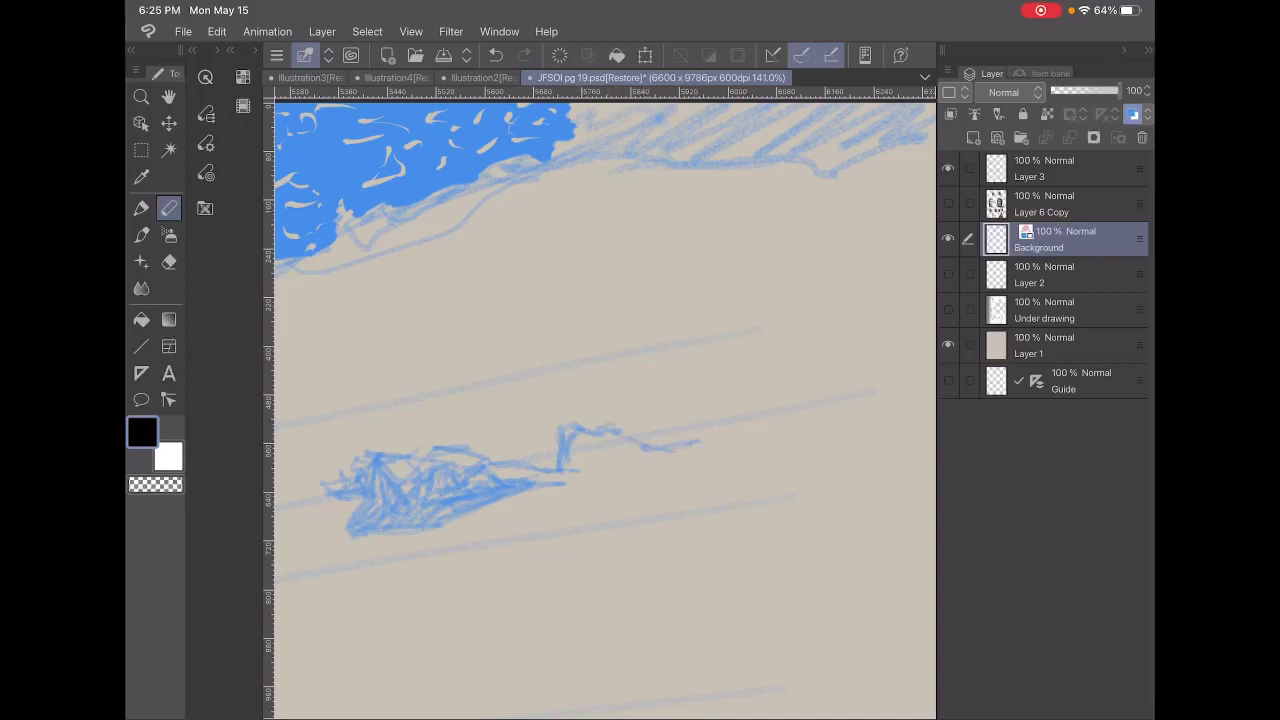
{"action": "mouse_move", "coordinate": [558, 472]}
{"action": "left_mouse_down"}
{"action": "mouse_move", "coordinate": [576, 480]}
{"action": "mouse_move", "coordinate": [640, 460]}
{"action": "left_mouse_up"}
{"action": "mouse_move", "coordinate": [612, 462]}
{"action": "left_mouse_down"}
{"action": "mouse_move", "coordinate": [676, 452]}
{"action": "mouse_move", "coordinate": [638, 446]}
{"action": "mouse_move", "coordinate": [632, 466]}
{"action": "mouse_move", "coordinate": [580, 468]}
{"action": "mouse_move", "coordinate": [604, 460]}
{"action": "mouse_move", "coordinate": [588, 442]}
{"action": "mouse_move", "coordinate": [608, 436]}
{"action": "left_mouse_up"}
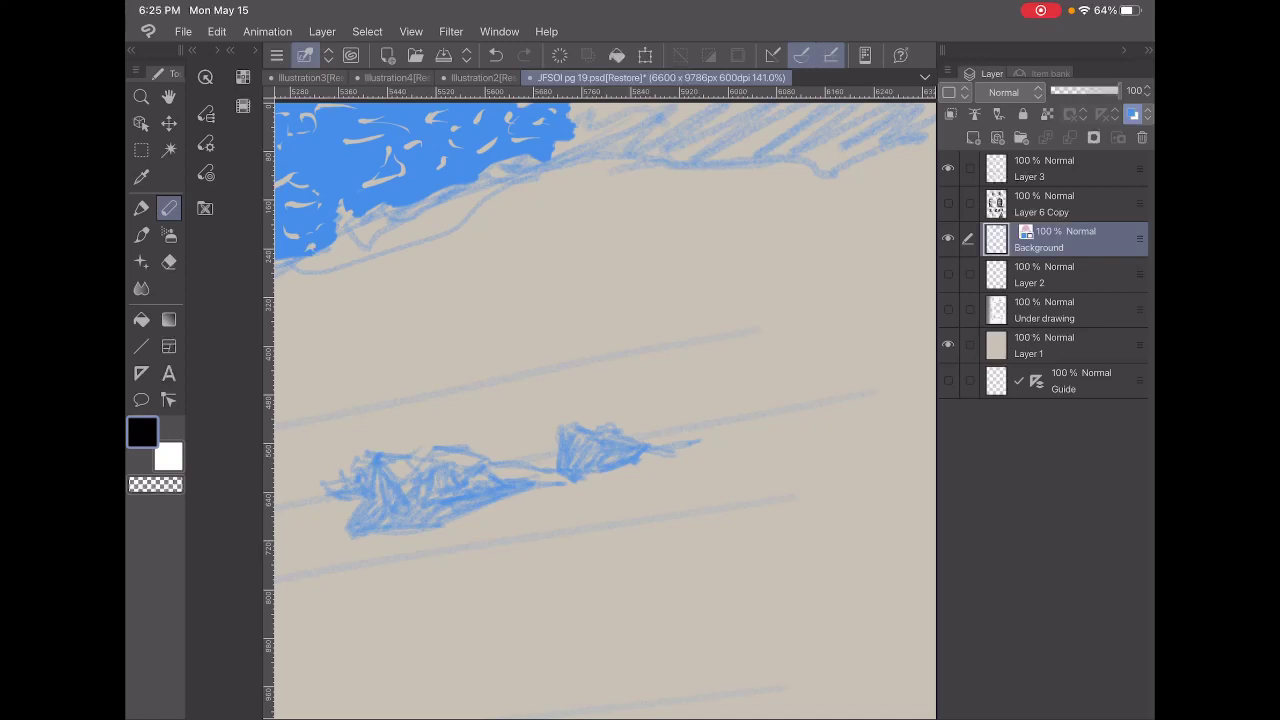
- Erase a stray mark on the new rock, then reshape its top and right edge in pencil
{"action": "key", "text": "e"}
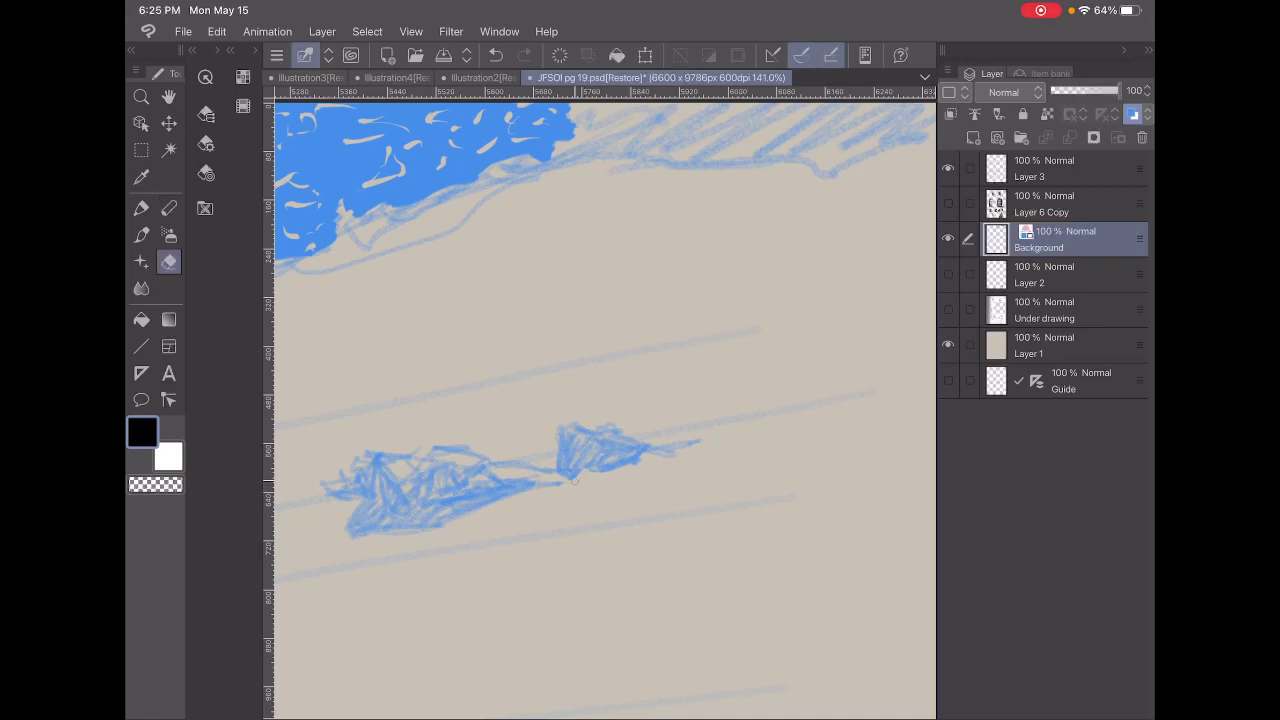
{"action": "left_click_drag", "start_coordinate": [610, 462], "coordinate": [622, 470]}
{"action": "left_click", "coordinate": [169, 207]}
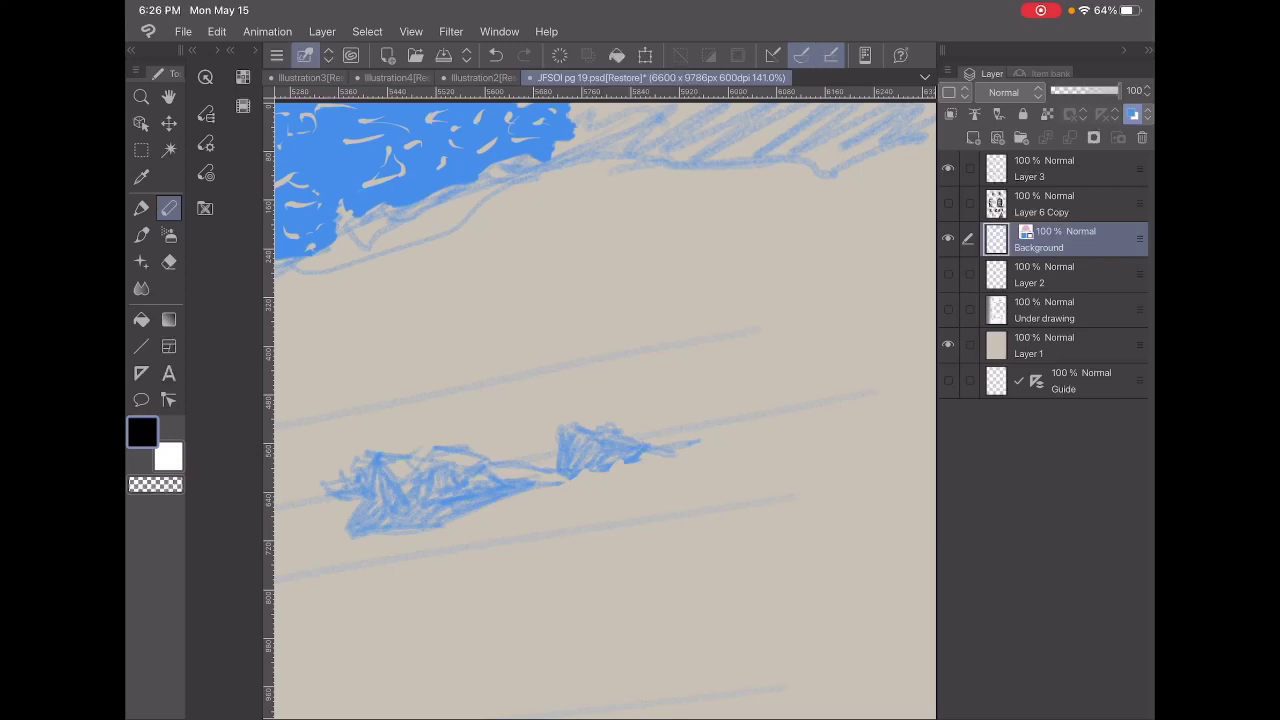
{"action": "left_click_drag", "start_coordinate": [566, 425], "coordinate": [598, 416]}
{"action": "left_click_drag", "start_coordinate": [632, 417], "coordinate": [626, 433]}
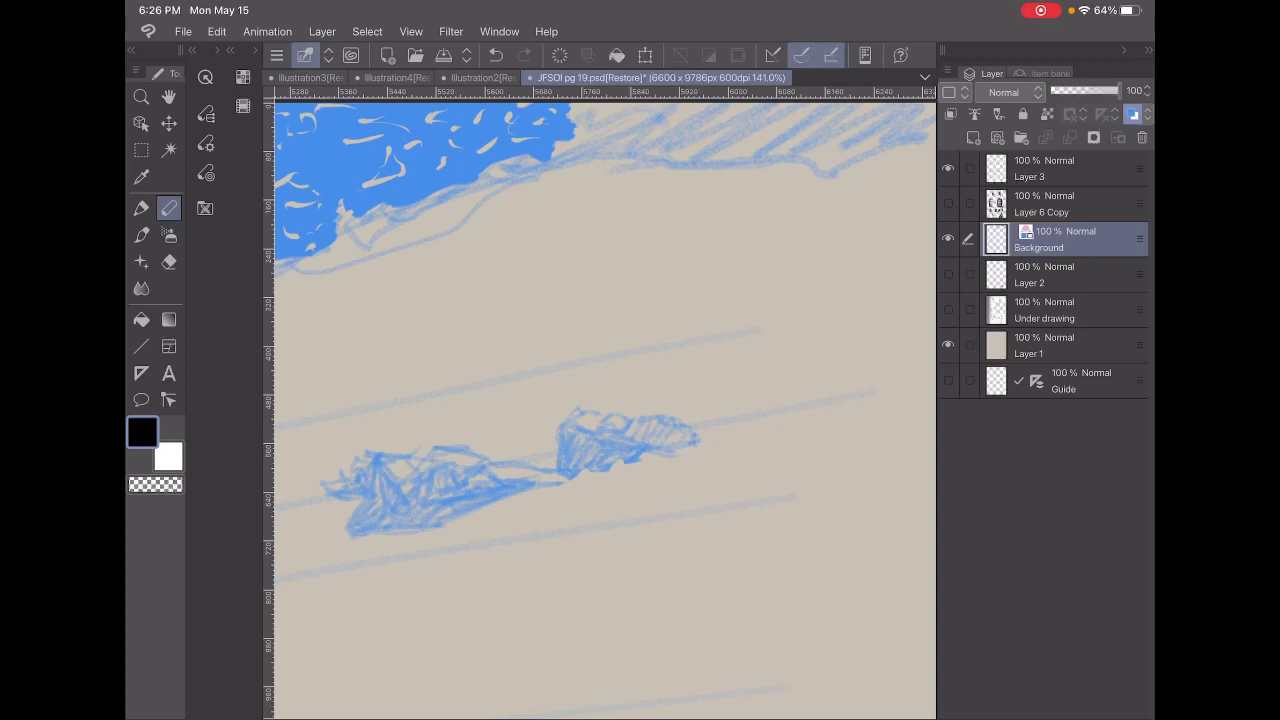
- Make white the active colour and add dash texture across the slope below the fence
{"action": "scroll", "coordinate": [645, 460], "scroll_direction": "down", "scroll_amount": 5}
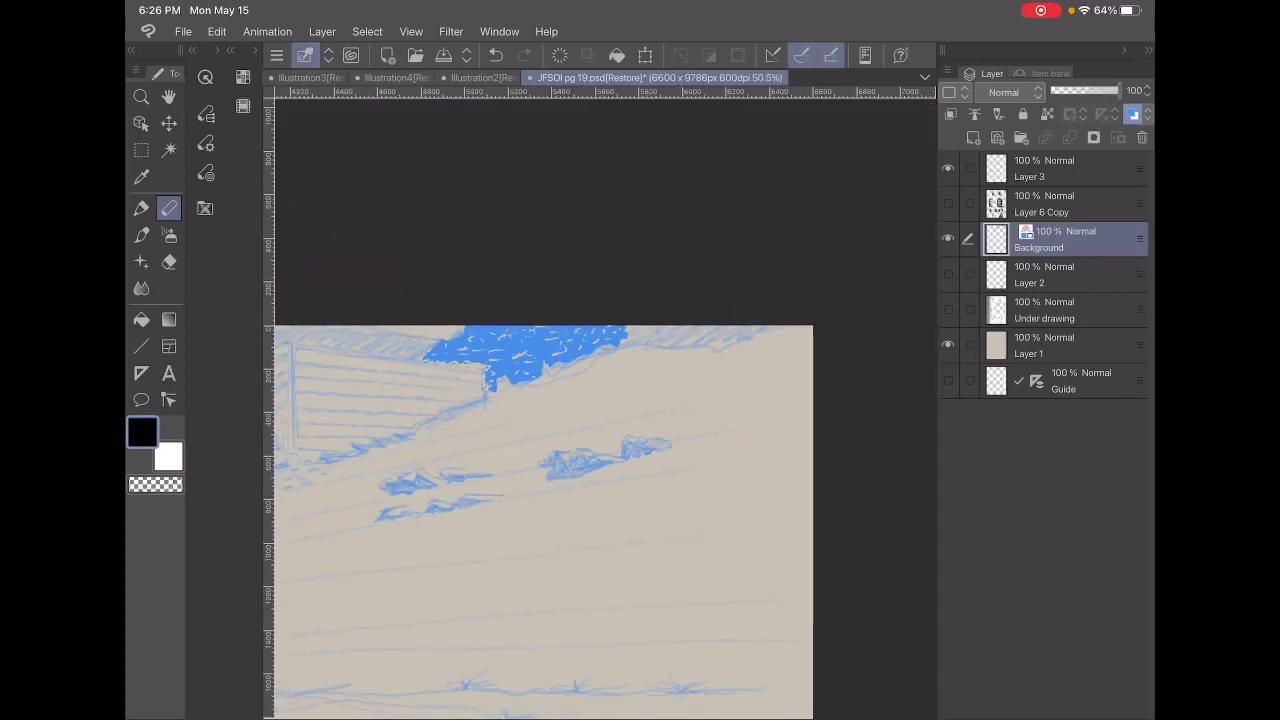
{"action": "scroll", "coordinate": [538, 520], "scroll_direction": "down", "scroll_amount": 3}
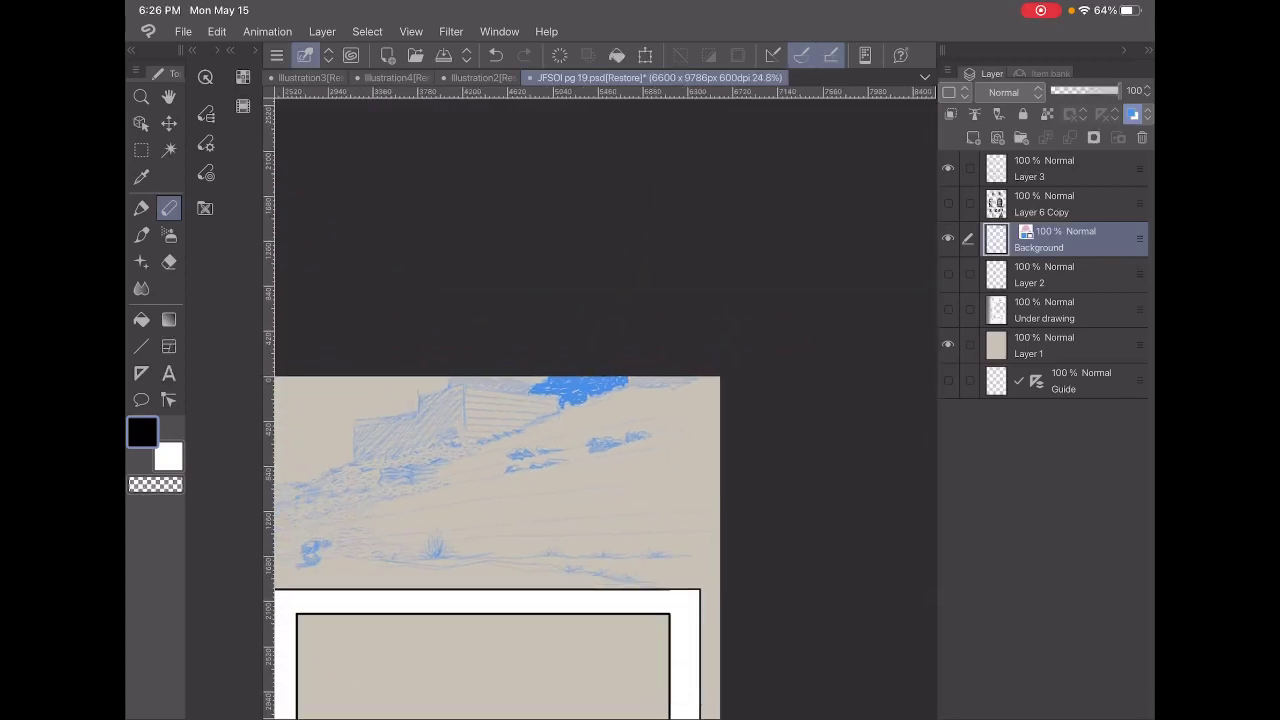
{"action": "scroll", "coordinate": [475, 537], "scroll_direction": "up", "scroll_amount": 2}
{"action": "scroll", "coordinate": [475, 537], "scroll_direction": "up", "scroll_amount": 2}
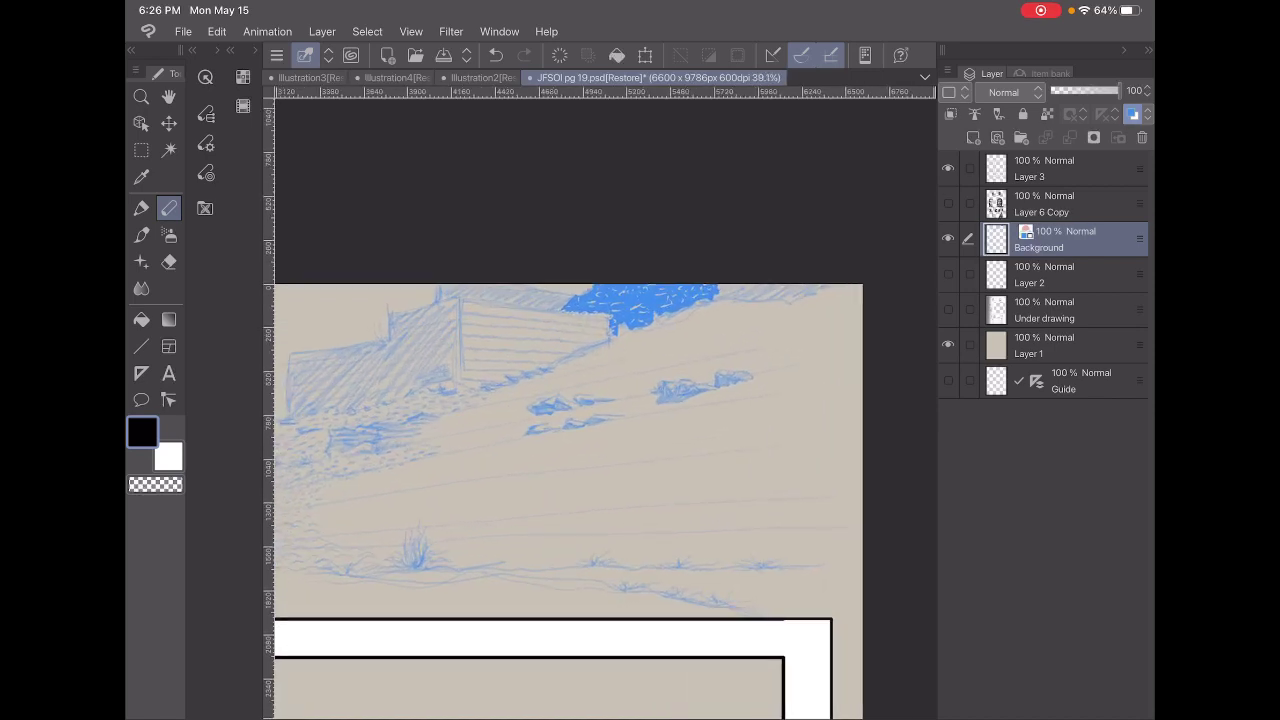
{"action": "left_click", "coordinate": [168, 457]}
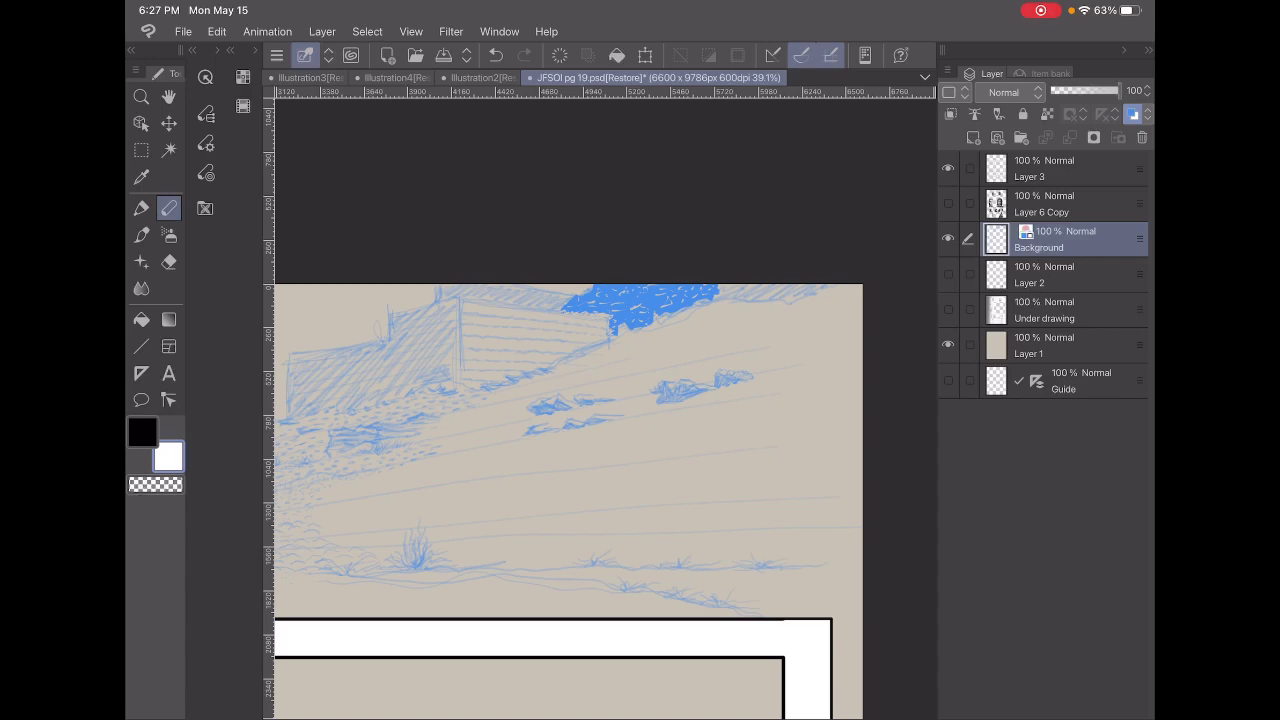
{"action": "scroll", "coordinate": [563, 500], "scroll_direction": "down", "scroll_amount": 3}
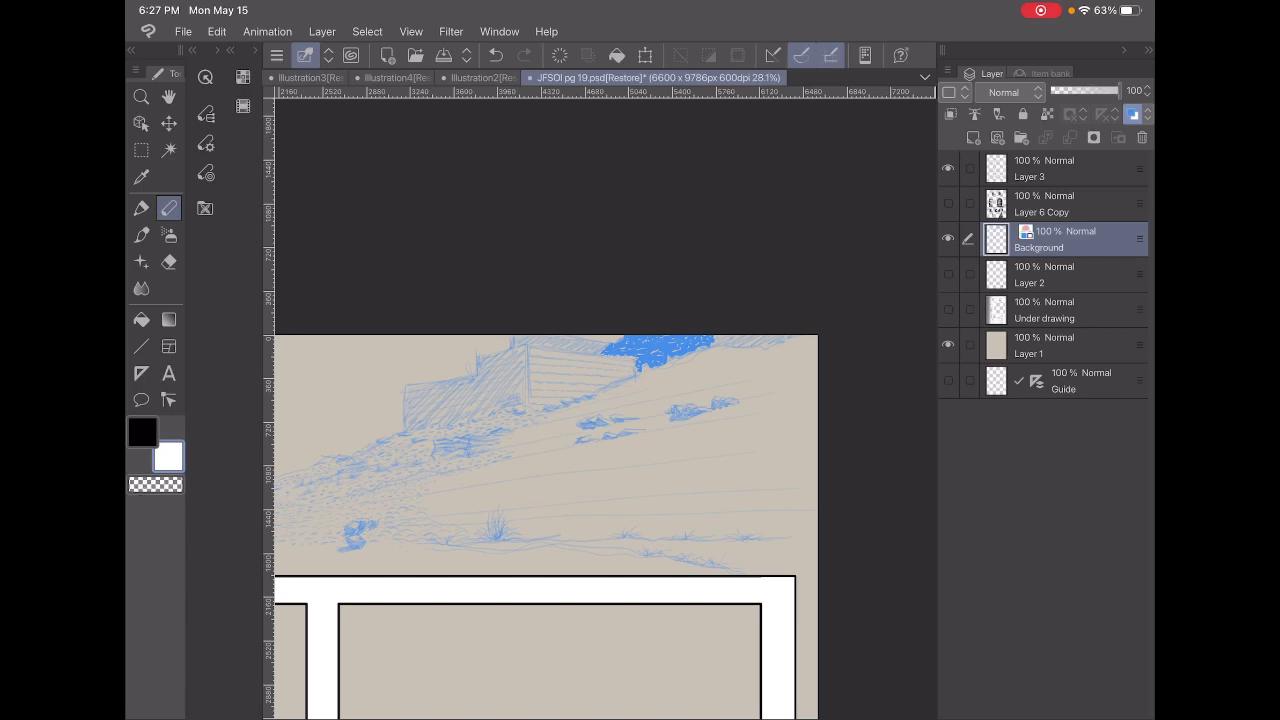
{"action": "scroll", "coordinate": [600, 400], "scroll_direction": "up", "scroll_amount": 5}
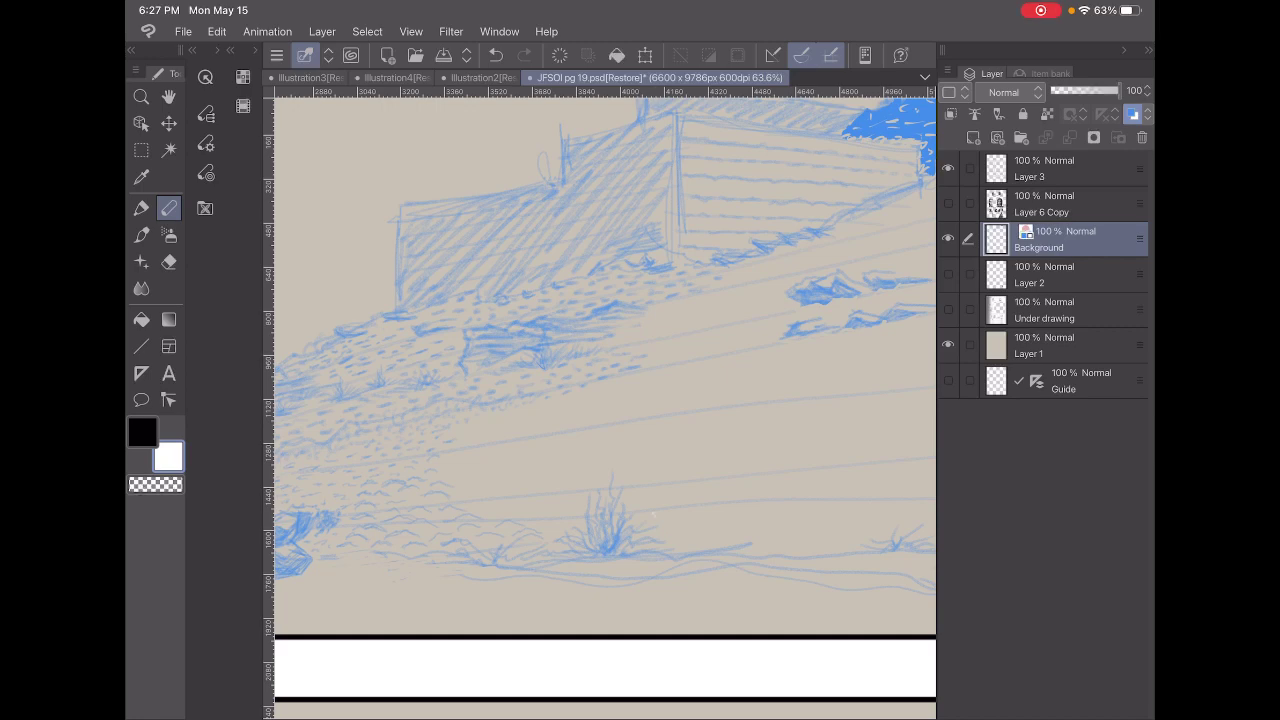
- Switch back to black and draw four short texture dashes in the lower ground strip
{"action": "left_click", "coordinate": [141, 432]}
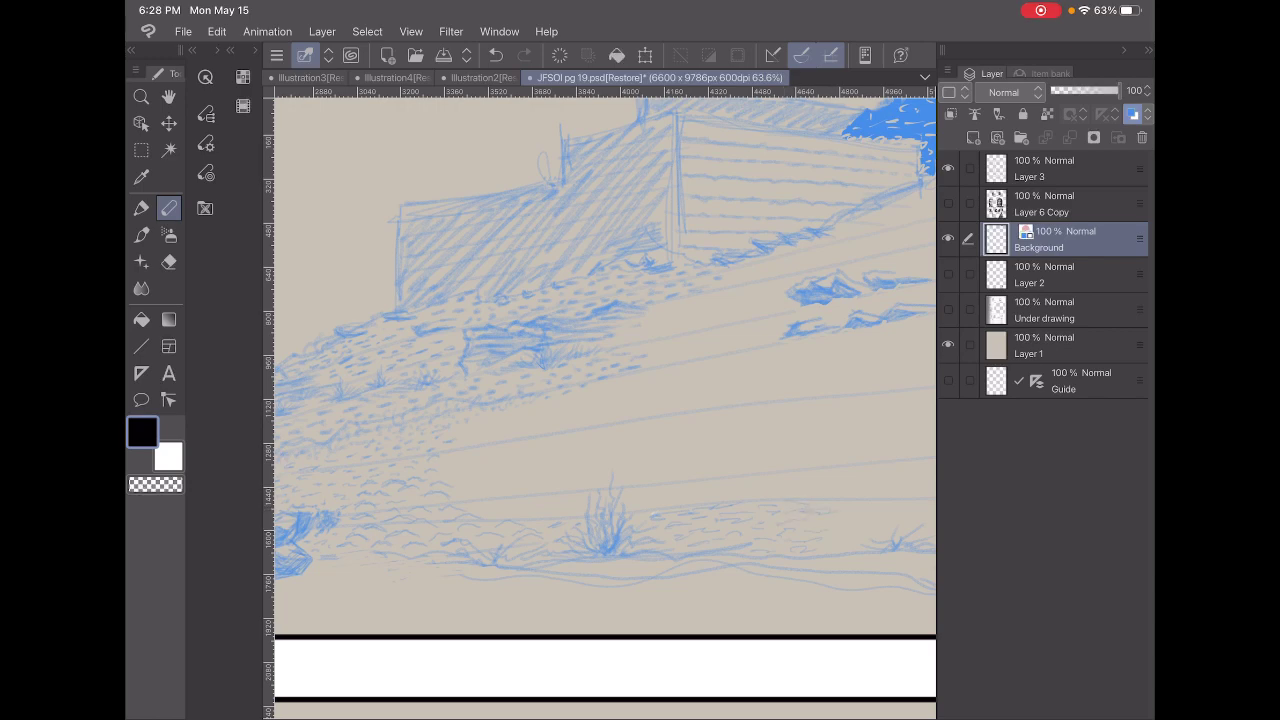
{"action": "scroll", "coordinate": [605, 360], "scroll_direction": "down", "scroll_amount": 1}
{"action": "scroll", "coordinate": [605, 360], "scroll_direction": "down", "scroll_amount": 3}
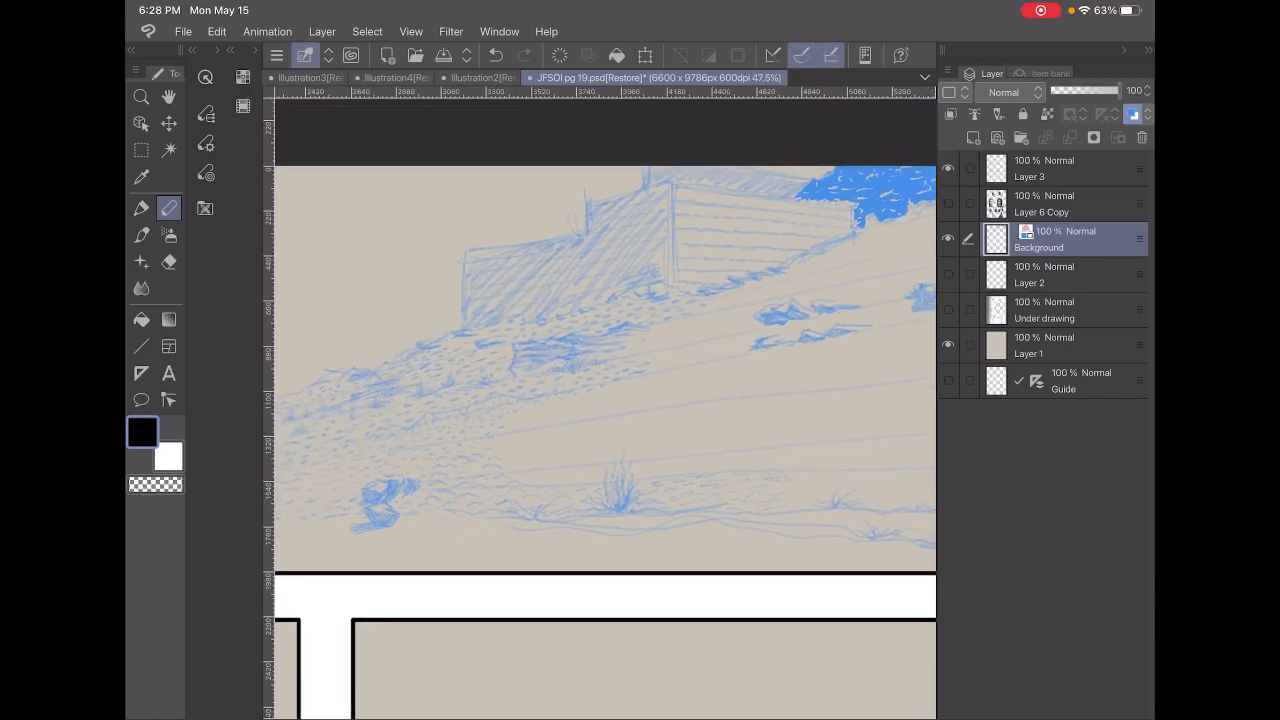
{"action": "scroll", "coordinate": [605, 400], "scroll_direction": "up", "scroll_amount": 5}
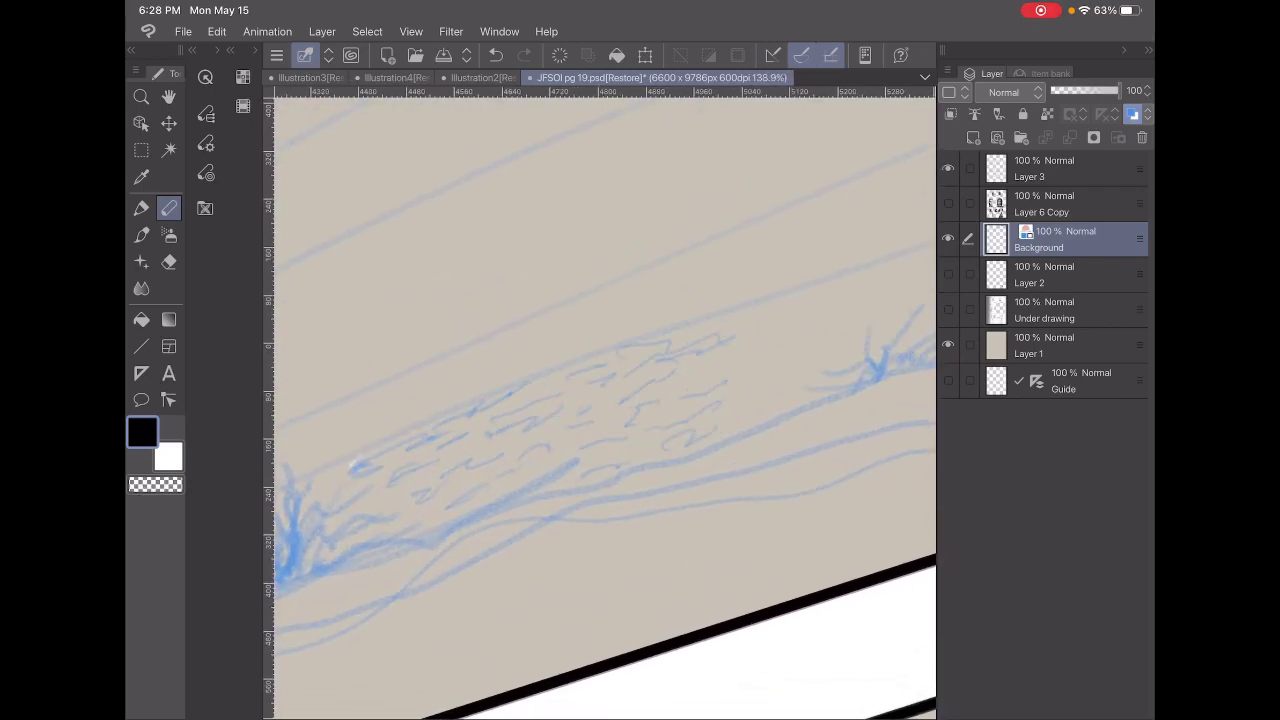
{"action": "left_click_drag", "start_coordinate": [718, 321], "coordinate": [752, 315]}
{"action": "mouse_move", "coordinate": [714, 357]}
{"action": "left_mouse_down"}
{"action": "mouse_move", "coordinate": [732, 349]}
{"action": "mouse_move", "coordinate": [730, 367]}
{"action": "mouse_move", "coordinate": [752, 372]}
{"action": "left_mouse_up"}
{"action": "left_click_drag", "start_coordinate": [727, 431], "coordinate": [758, 411]}
{"action": "mouse_move", "coordinate": [756, 412]}
{"action": "left_mouse_down"}
{"action": "mouse_move", "coordinate": [795, 382]}
{"action": "mouse_move", "coordinate": [797, 360]}
{"action": "mouse_move", "coordinate": [770, 348]}
{"action": "mouse_move", "coordinate": [800, 323]}
{"action": "left_mouse_up"}
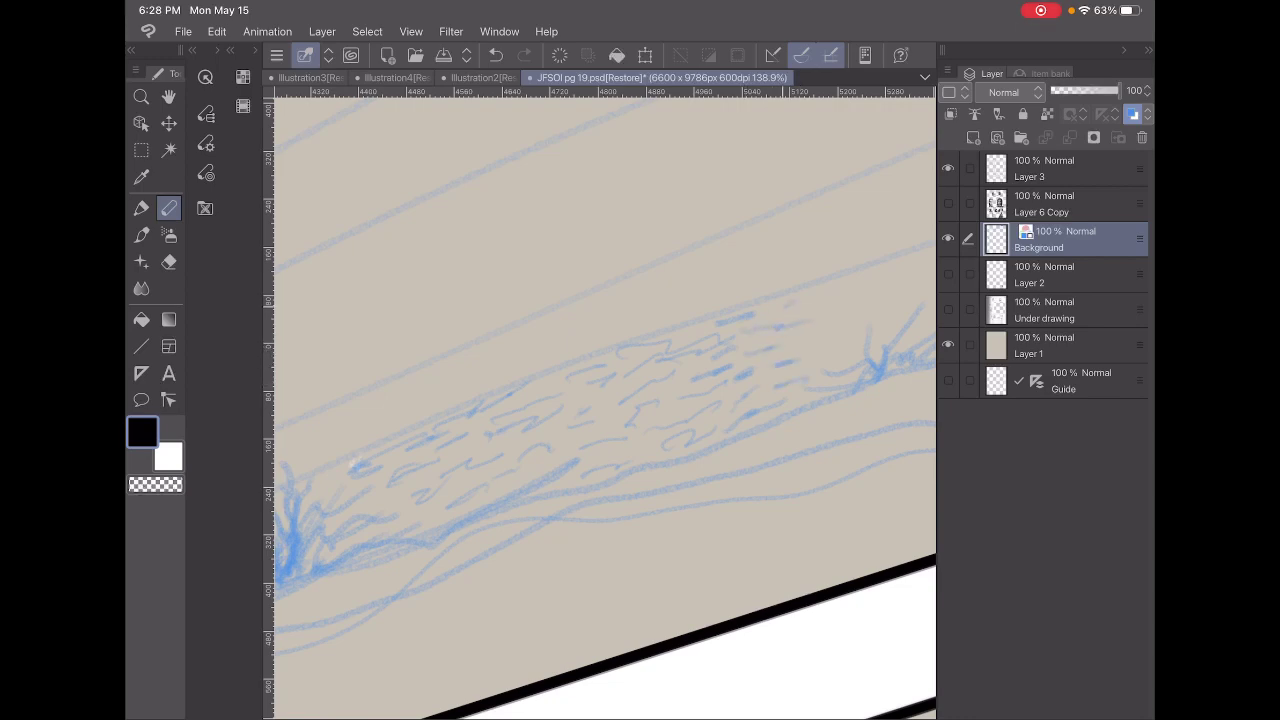
{"action": "scroll", "coordinate": [600, 400], "scroll_direction": "down", "scroll_amount": 5}
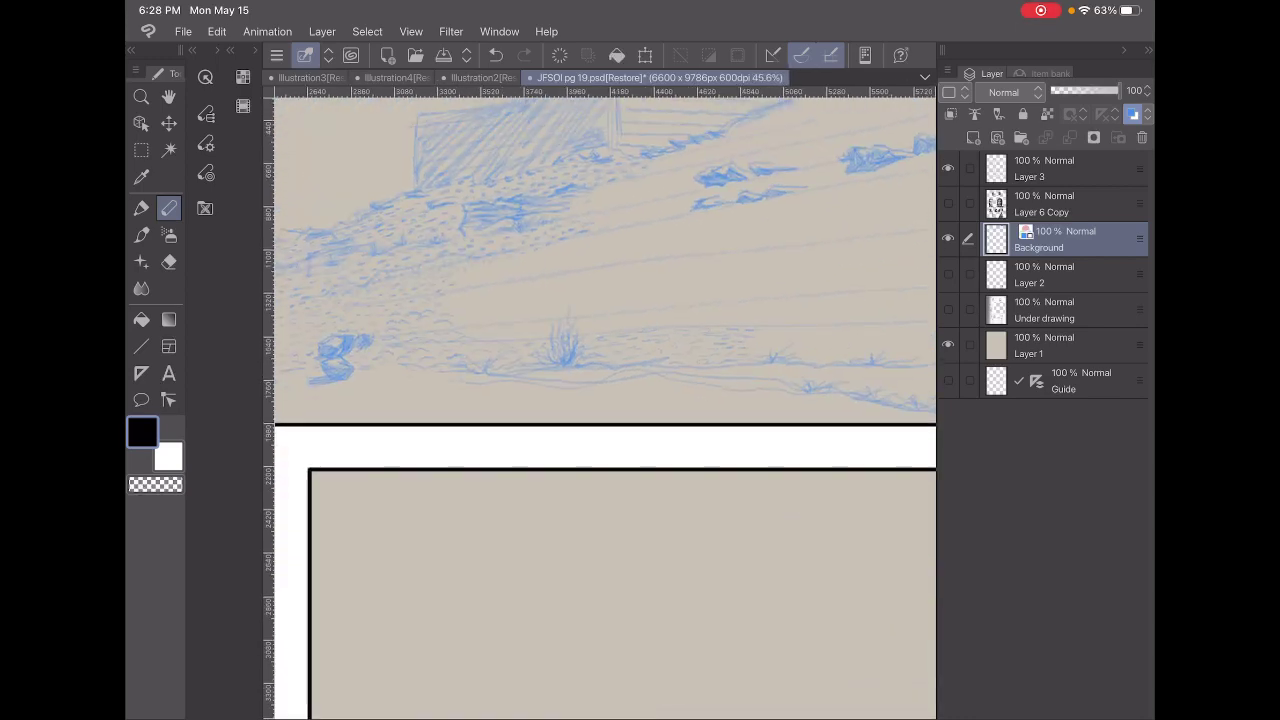
{"action": "scroll", "coordinate": [600, 400], "scroll_direction": "down", "scroll_amount": 3}
{"action": "scroll", "coordinate": [600, 400], "scroll_direction": "down", "scroll_amount": 1}
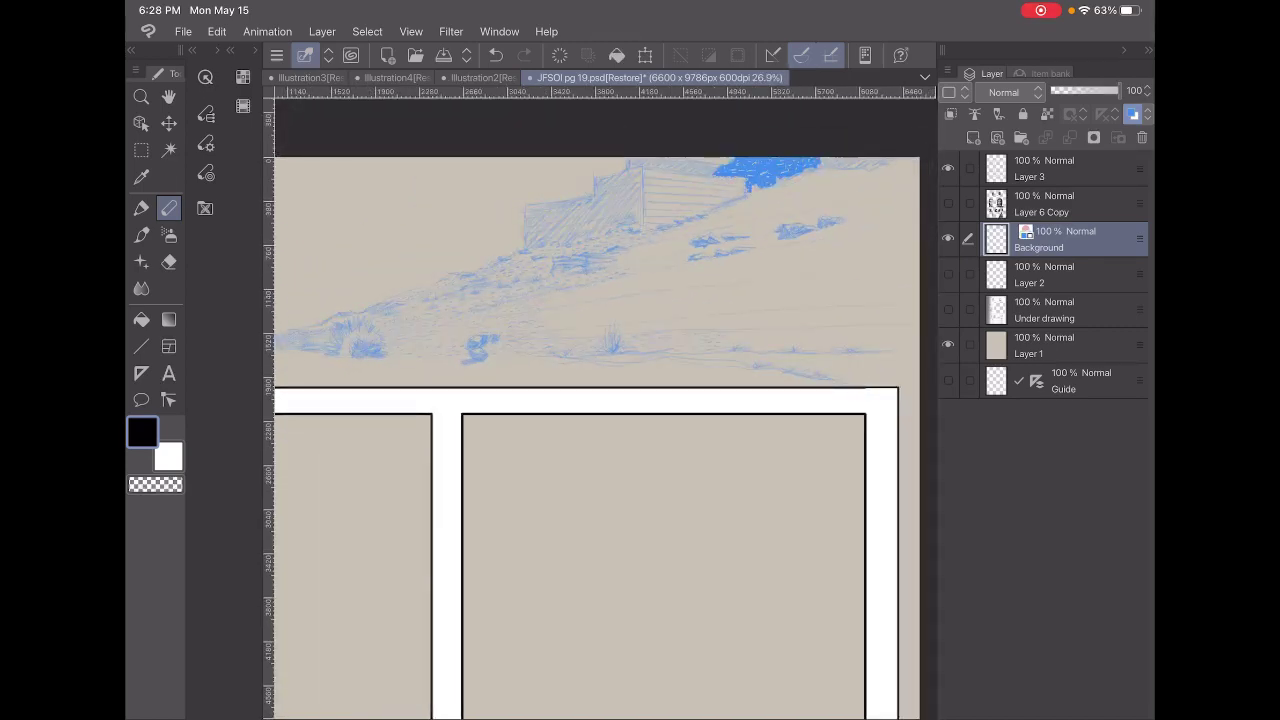
- Zoom in on the mid-hillside area where the cobblestone cluster is sketched
{"action": "scroll", "coordinate": [547, 299], "scroll_direction": "up", "scroll_amount": 5}
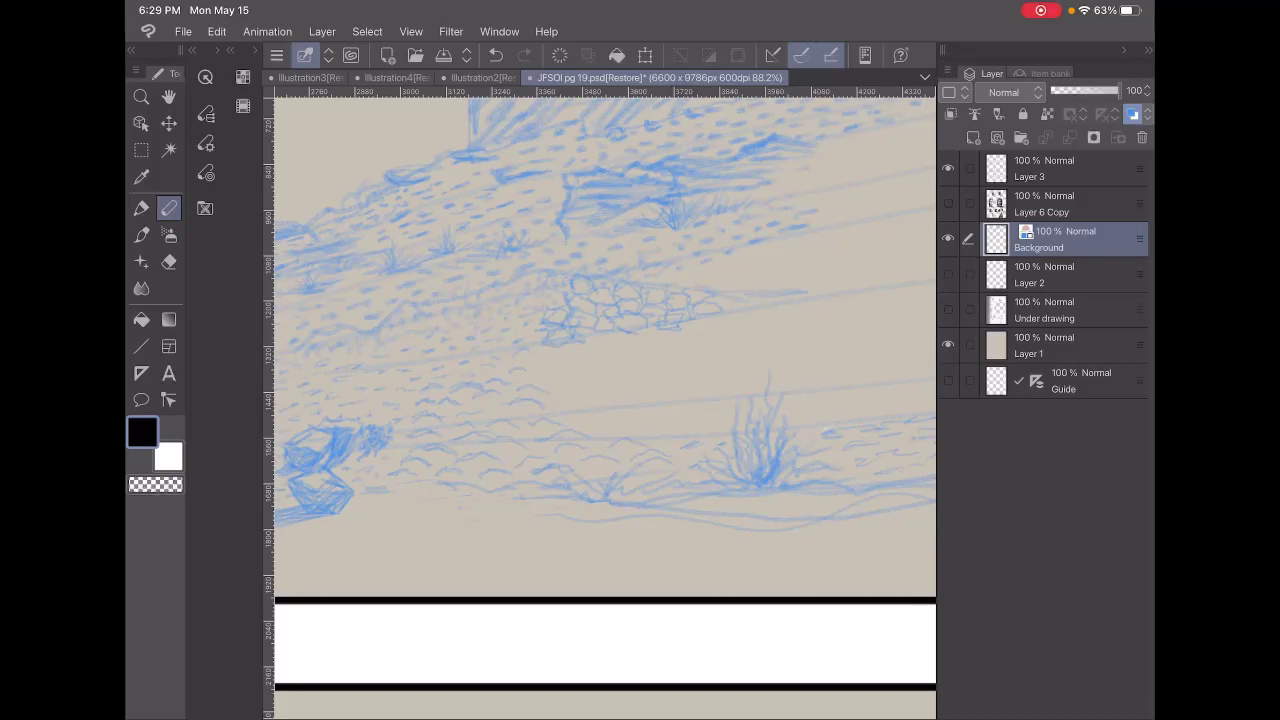
- Darken the lower and lower-right edges of the stone cluster with the pencil
{"action": "scroll", "coordinate": [604, 351], "scroll_direction": "up", "scroll_amount": 5}
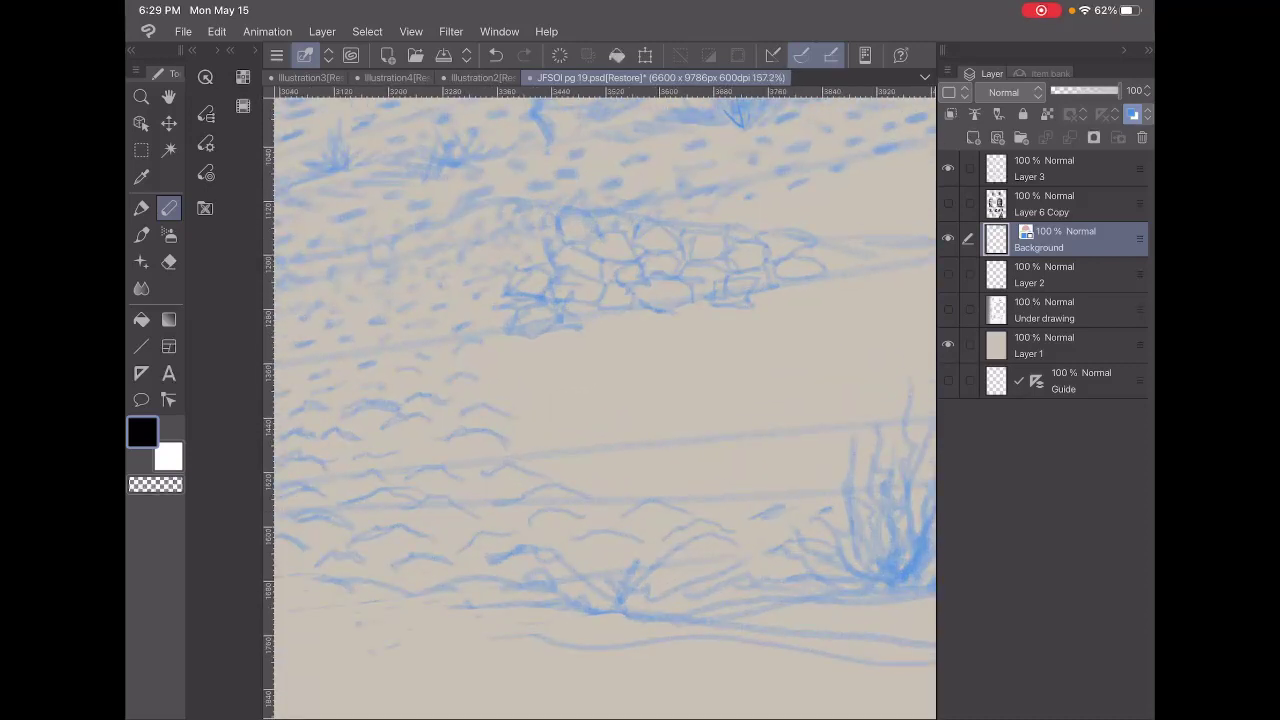
{"action": "key", "text": "e"}
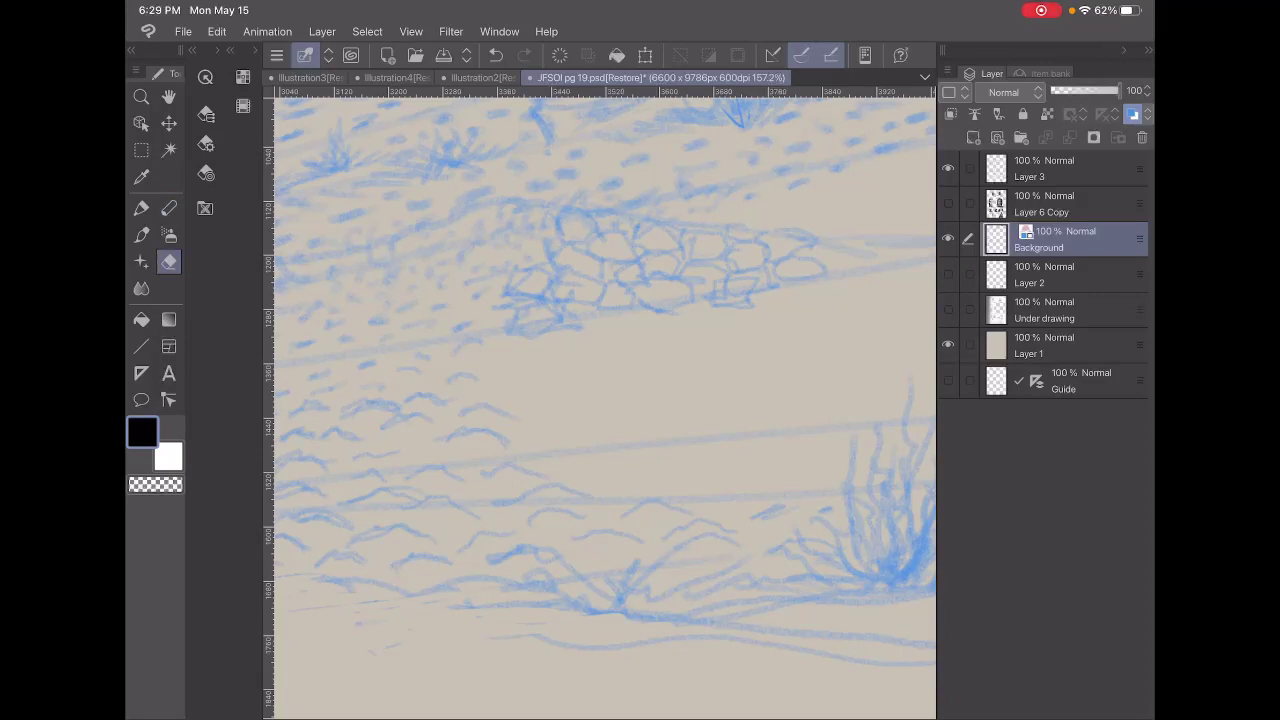
{"action": "key", "text": "p"}
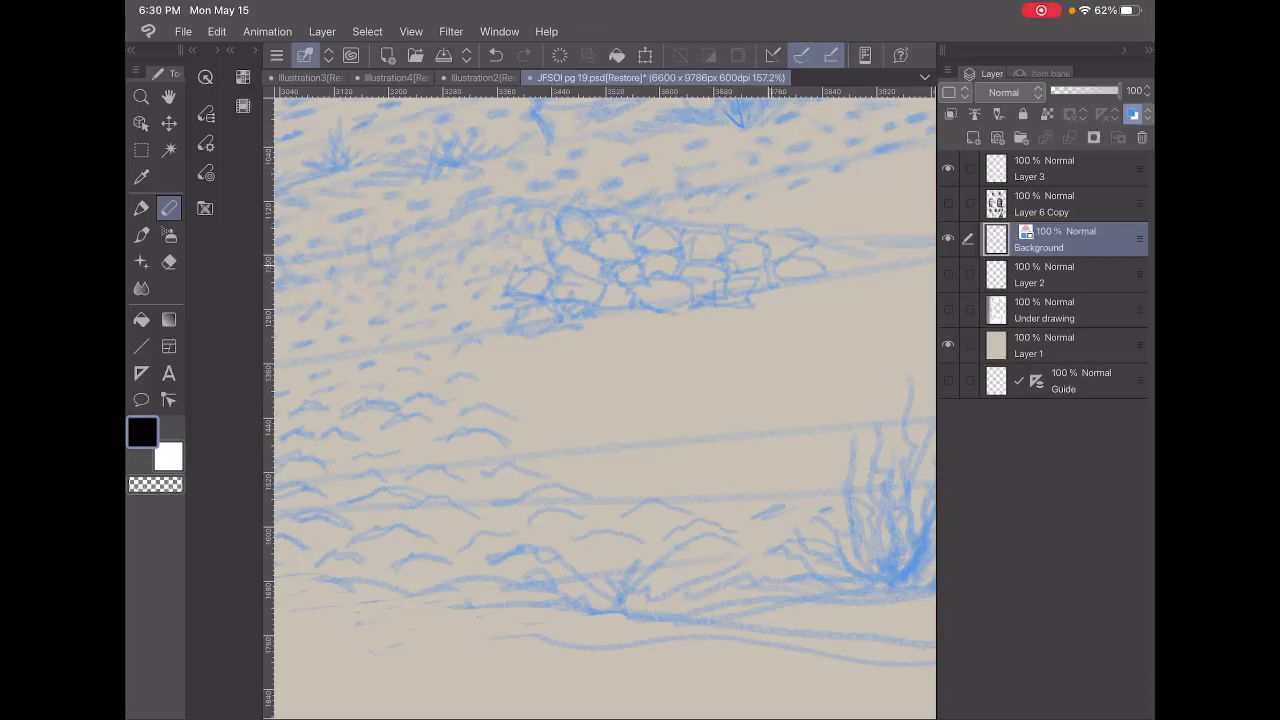
{"action": "mouse_move", "coordinate": [598, 317]}
{"action": "left_mouse_down"}
{"action": "mouse_move", "coordinate": [636, 309]}
{"action": "mouse_move", "coordinate": [514, 338]}
{"action": "left_mouse_up"}
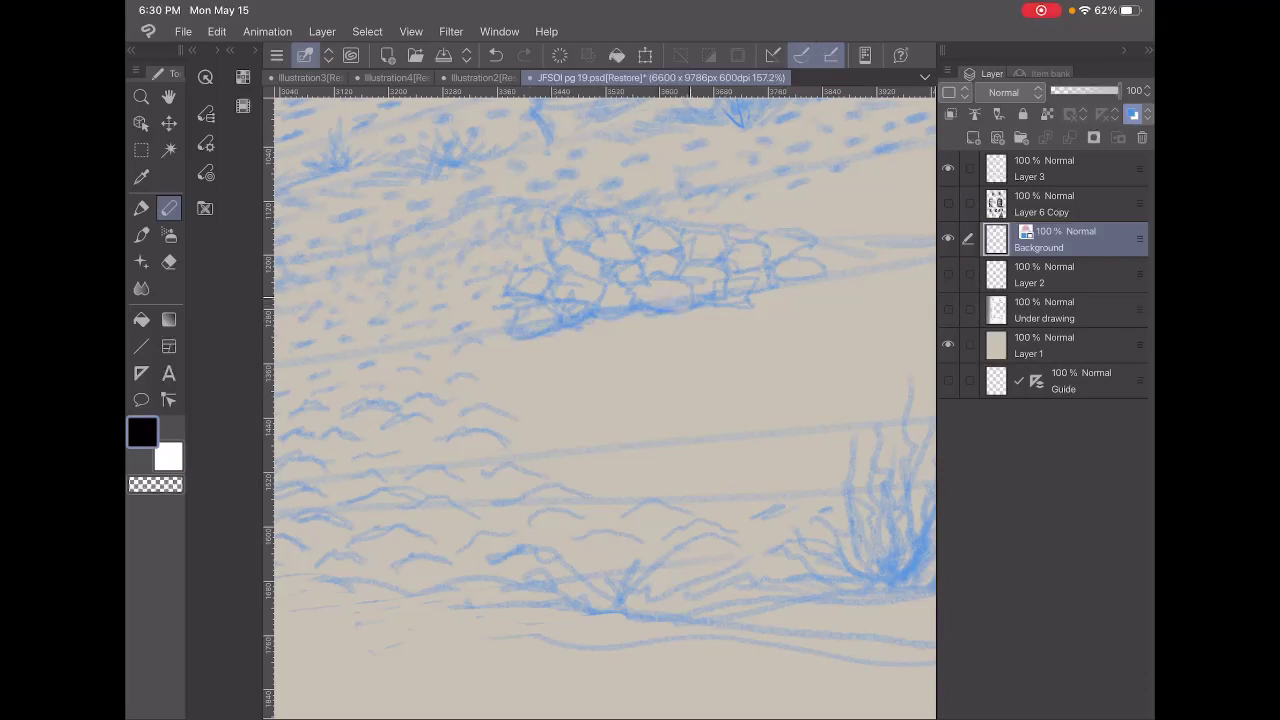
{"action": "left_click_drag", "start_coordinate": [718, 302], "coordinate": [828, 278]}
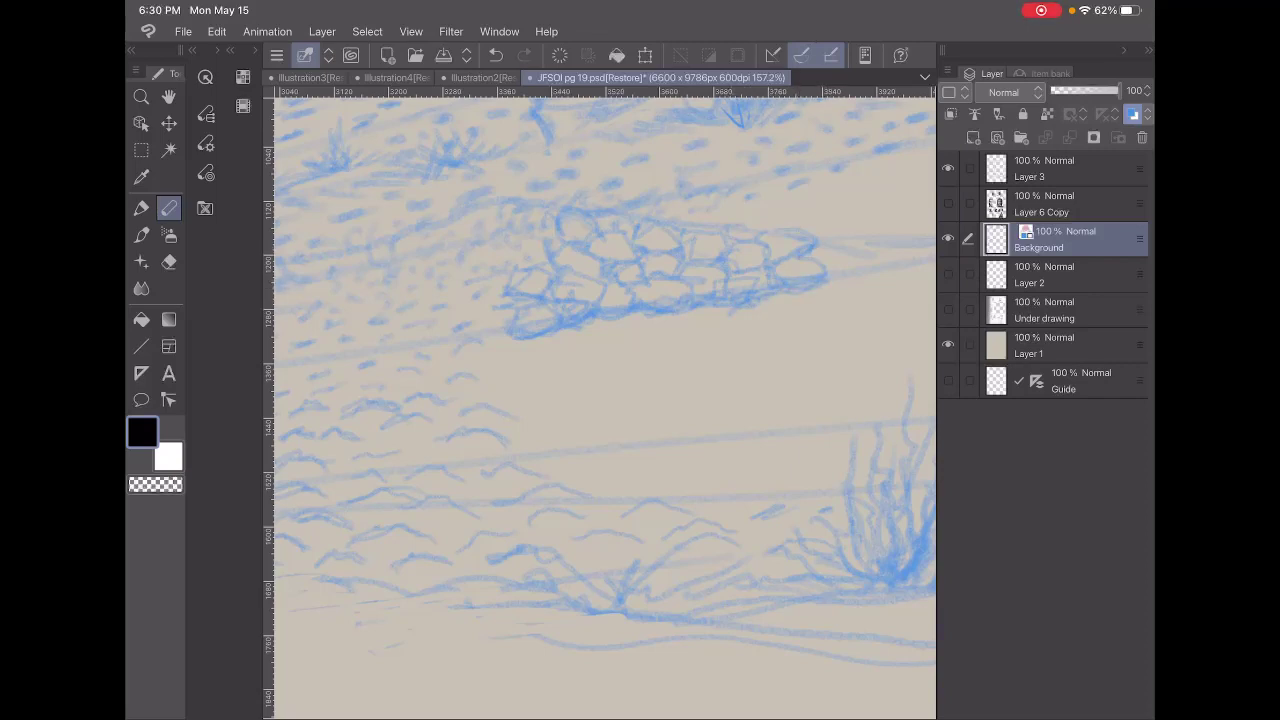
- Strengthen the cluster's left edge and one stone outline, zooming to check
{"action": "scroll", "coordinate": [605, 400], "scroll_direction": "down", "scroll_amount": 5}
{"action": "scroll", "coordinate": [700, 280], "scroll_direction": "up", "scroll_amount": 5}
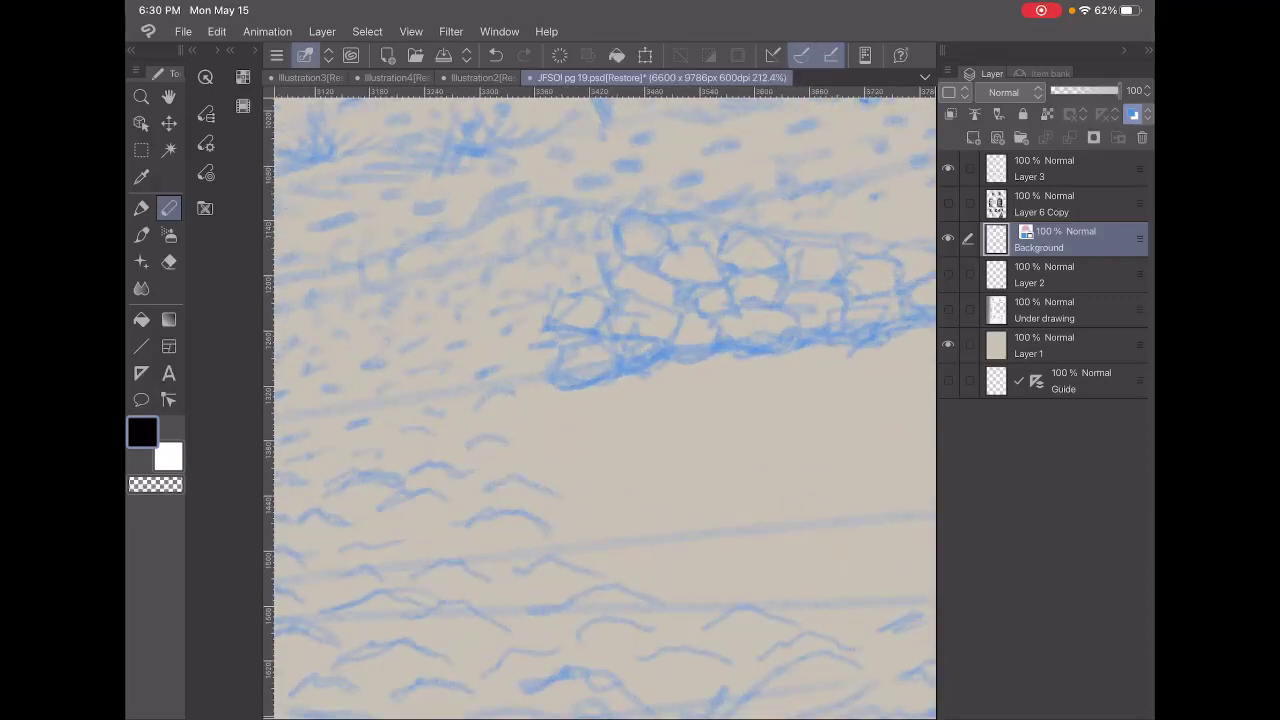
{"action": "left_click_drag", "start_coordinate": [550, 318], "coordinate": [580, 292]}
{"action": "mouse_move", "coordinate": [614, 242]}
{"action": "left_mouse_down"}
{"action": "mouse_move", "coordinate": [606, 262]}
{"action": "mouse_move", "coordinate": [712, 253]}
{"action": "left_mouse_up"}
{"action": "scroll", "coordinate": [600, 400], "scroll_direction": "down", "scroll_amount": 3}
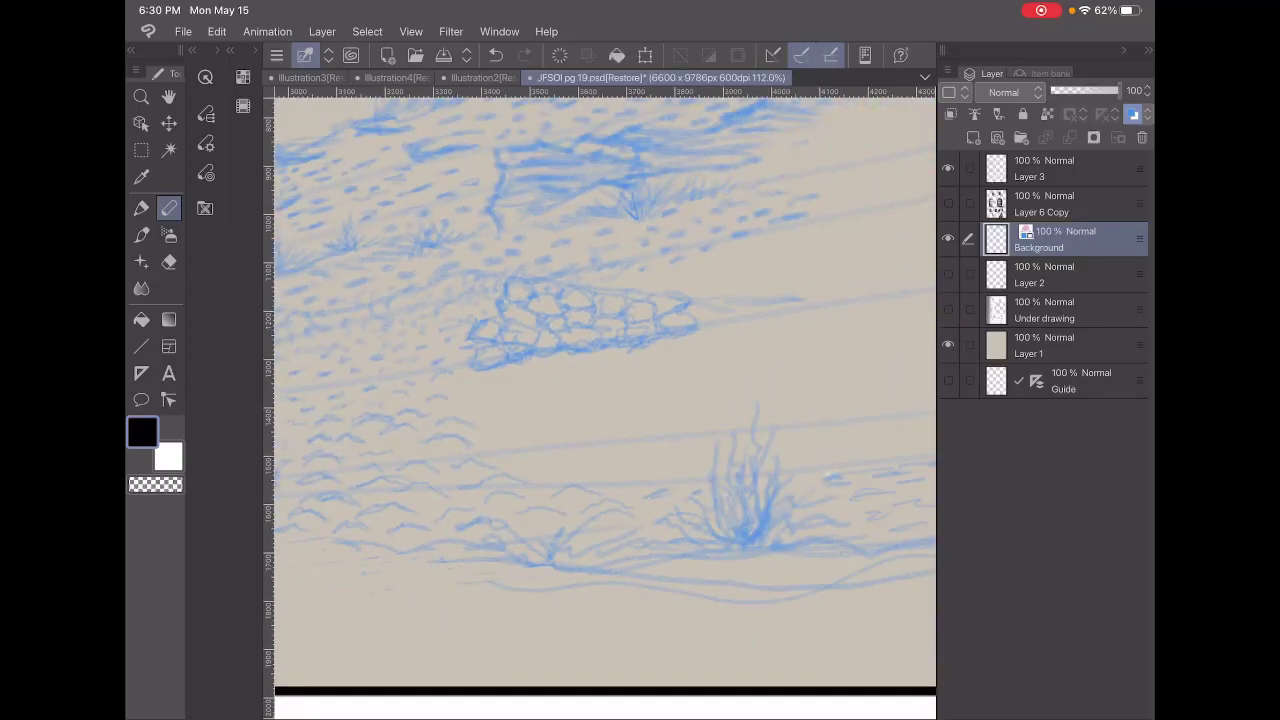
{"action": "scroll", "coordinate": [600, 400], "scroll_direction": "up", "scroll_amount": 5}
{"action": "scroll", "coordinate": [600, 400], "scroll_direction": "down", "scroll_amount": 1}
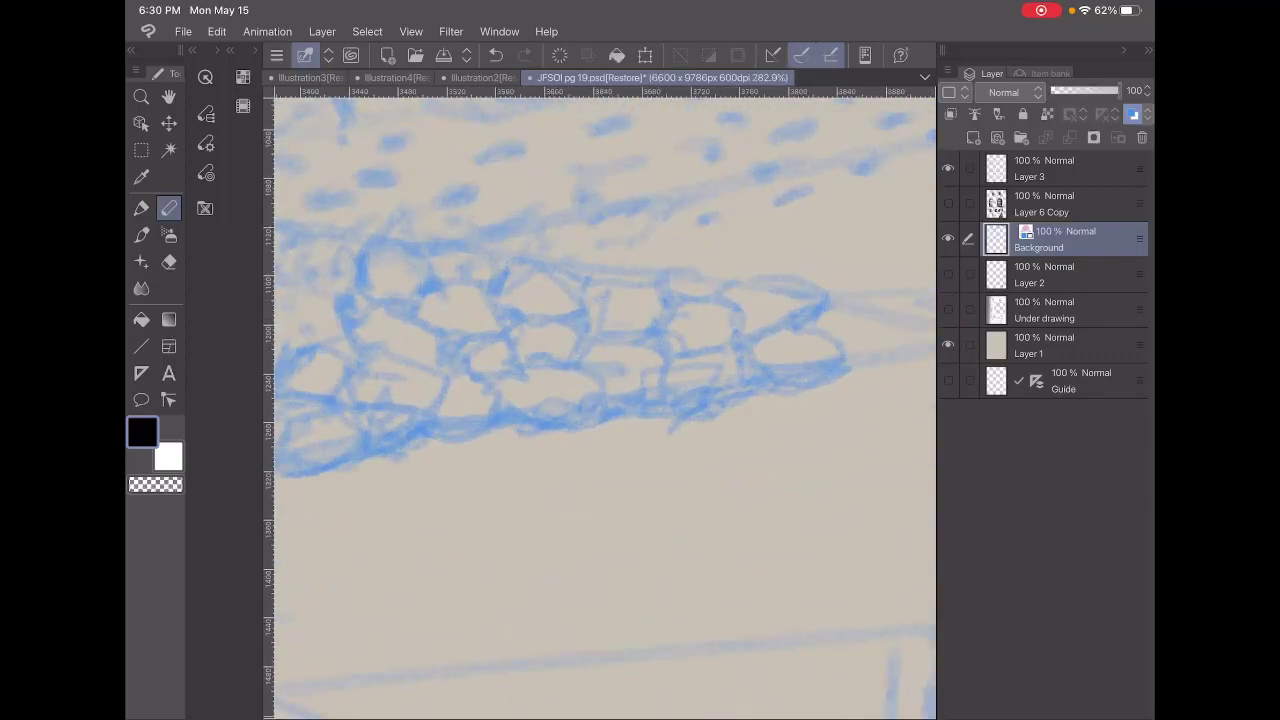
{"action": "scroll", "coordinate": [600, 400], "scroll_direction": "down", "scroll_amount": 5}
{"action": "scroll", "coordinate": [600, 400], "scroll_direction": "down", "scroll_amount": 2}
- Add a small loop and an oval stone at the wall's right end, darkening its lower edge
{"action": "scroll", "coordinate": [600, 400], "scroll_direction": "down", "scroll_amount": 2}
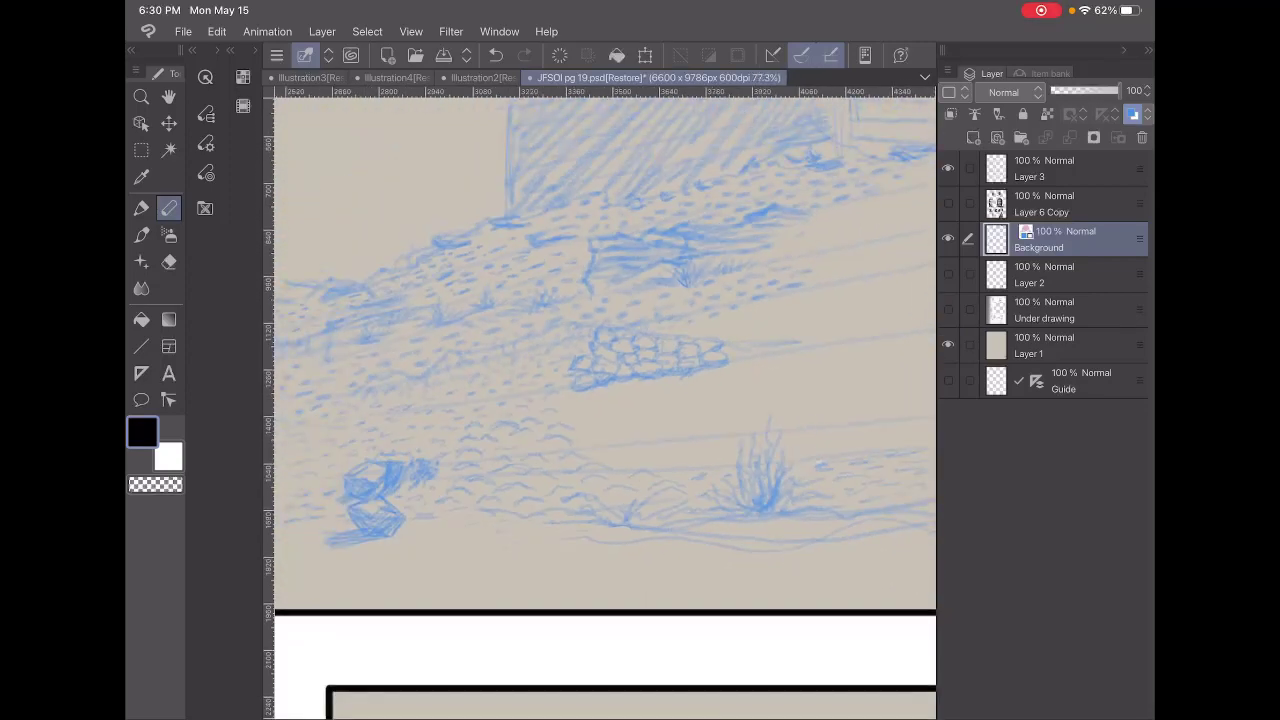
{"action": "scroll", "coordinate": [600, 400], "scroll_direction": "up", "scroll_amount": 5}
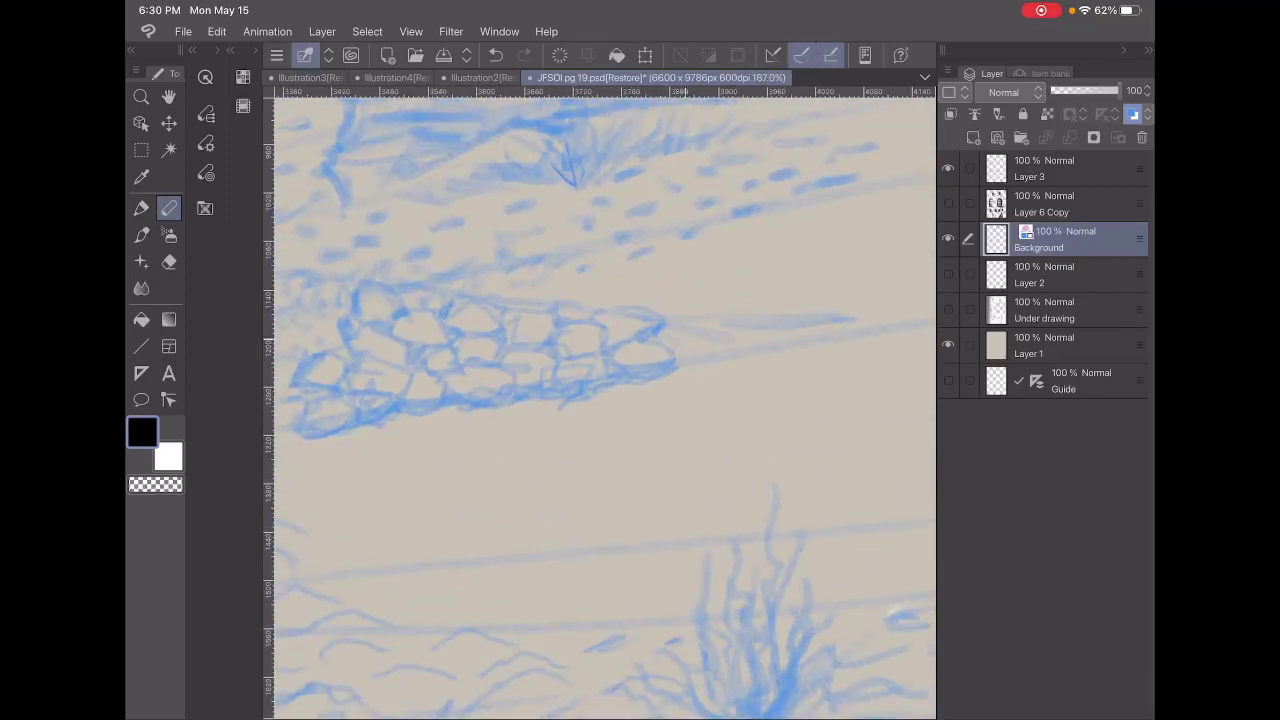
{"action": "mouse_move", "coordinate": [688, 340]}
{"action": "left_mouse_down"}
{"action": "mouse_move", "coordinate": [720, 318]}
{"action": "mouse_move", "coordinate": [686, 314]}
{"action": "mouse_move", "coordinate": [680, 344]}
{"action": "mouse_move", "coordinate": [718, 339]}
{"action": "mouse_move", "coordinate": [719, 368]}
{"action": "mouse_move", "coordinate": [673, 357]}
{"action": "mouse_move", "coordinate": [742, 330]}
{"action": "mouse_move", "coordinate": [759, 346]}
{"action": "left_mouse_up"}
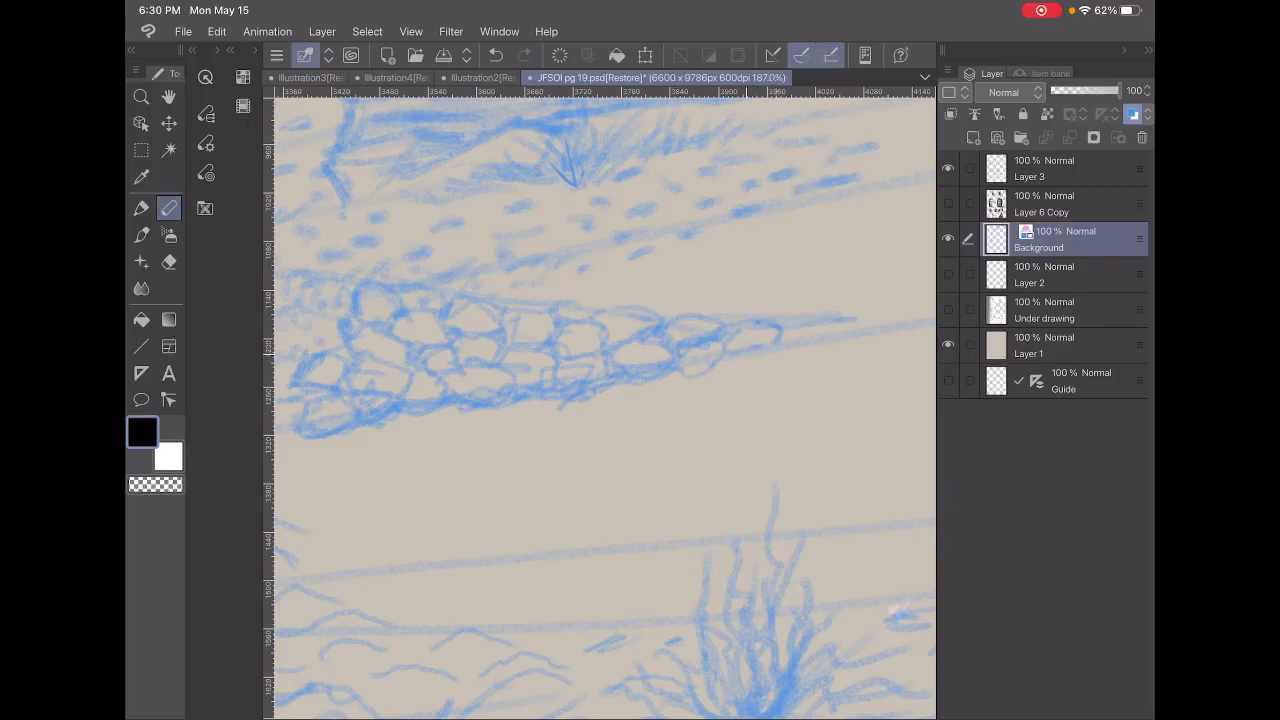
{"action": "left_click_drag", "start_coordinate": [778, 328], "coordinate": [722, 350]}
{"action": "left_click_drag", "start_coordinate": [748, 355], "coordinate": [688, 367]}
{"action": "scroll", "coordinate": [600, 400], "scroll_direction": "down", "scroll_amount": 5}
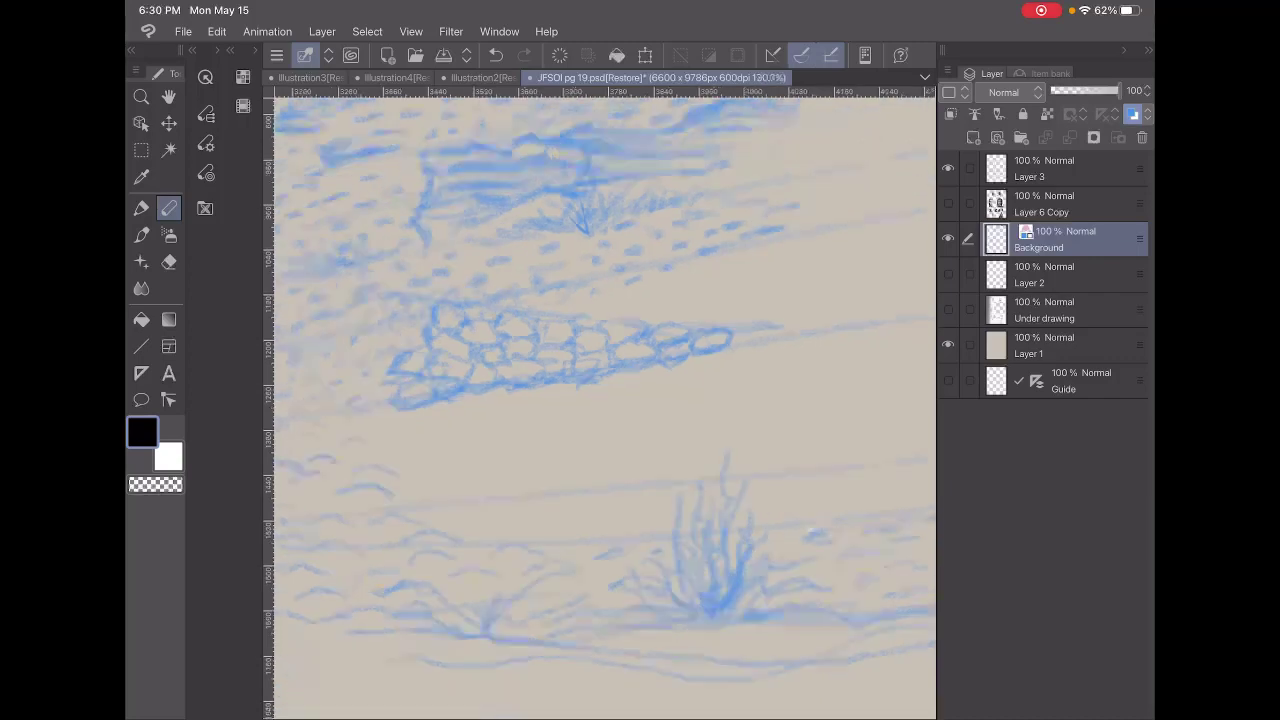
{"action": "scroll", "coordinate": [510, 382], "scroll_direction": "up", "scroll_amount": 4}
{"action": "scroll", "coordinate": [510, 382], "scroll_direction": "up", "scroll_amount": 2}
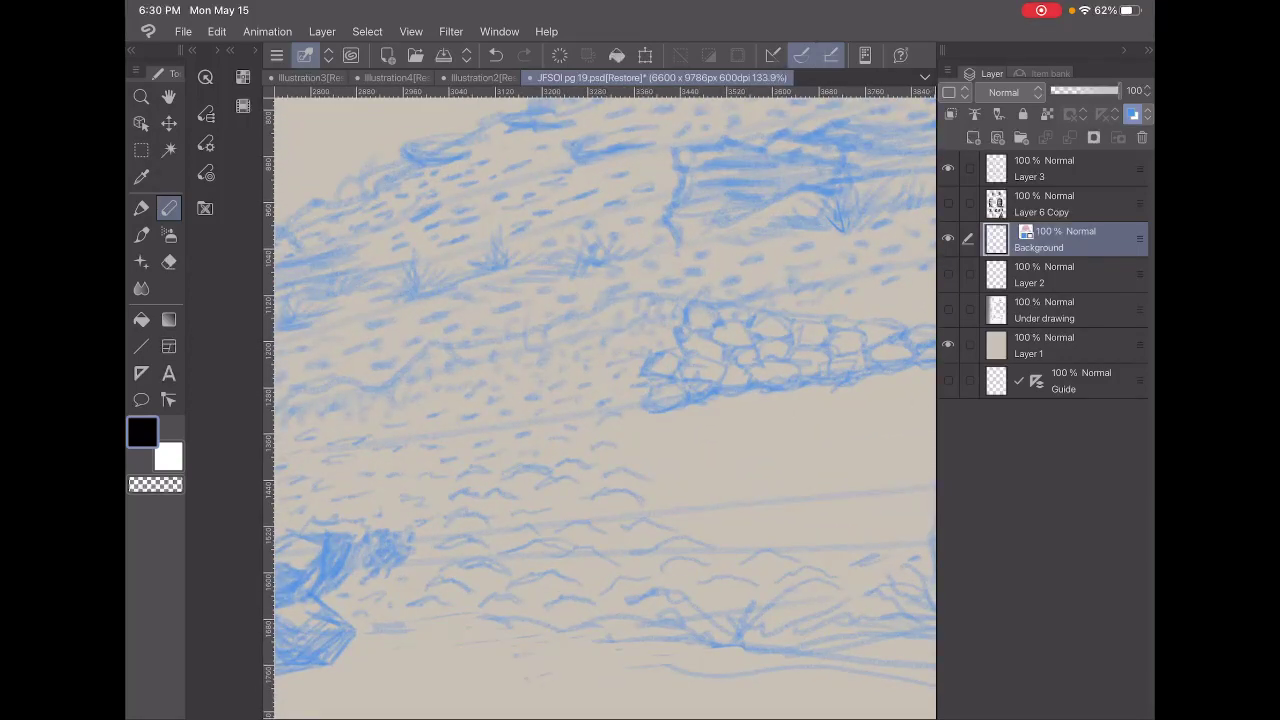
{"action": "scroll", "coordinate": [666, 400], "scroll_direction": "up", "scroll_amount": 3}
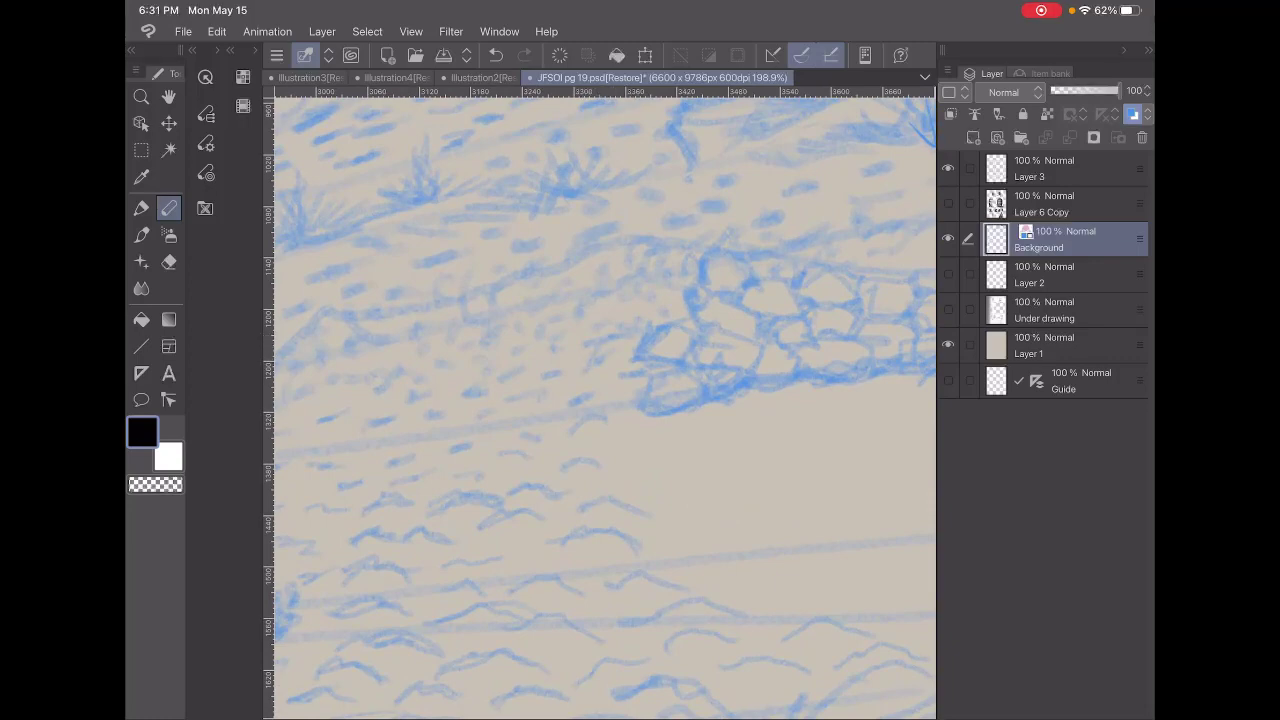
{"action": "scroll", "coordinate": [600, 400], "scroll_direction": "down", "scroll_amount": 3}
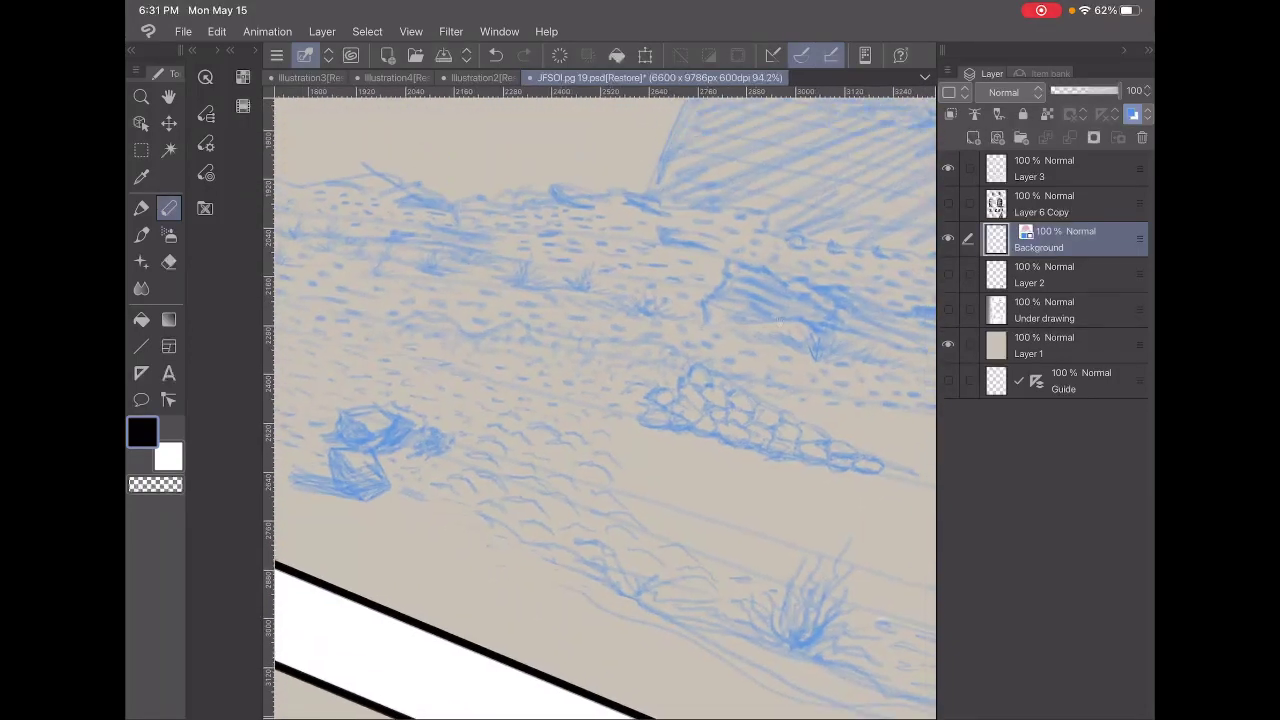
- Reinforce two stone outlines in the wall with short darker pencil strokes
{"action": "scroll", "coordinate": [650, 420], "scroll_direction": "up", "scroll_amount": 3}
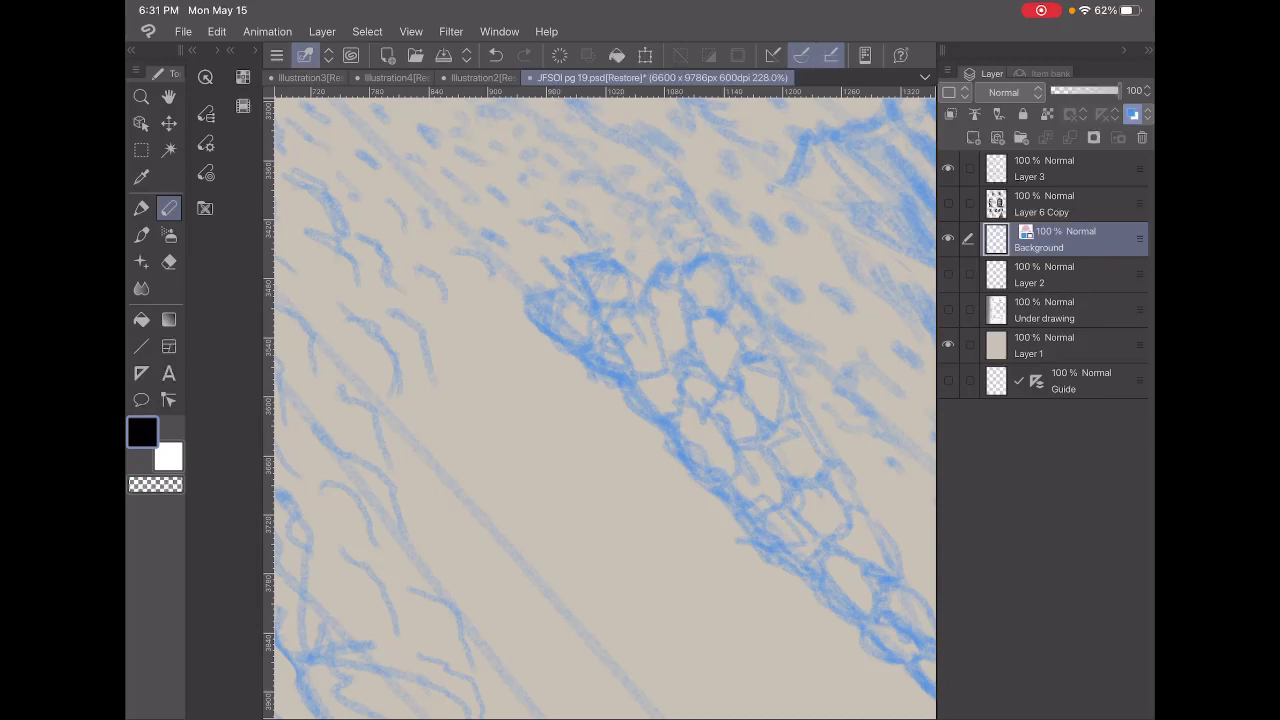
{"action": "mouse_move", "coordinate": [690, 274]}
{"action": "left_mouse_down"}
{"action": "mouse_move", "coordinate": [704, 305]}
{"action": "mouse_move", "coordinate": [657, 303]}
{"action": "mouse_move", "coordinate": [667, 345]}
{"action": "mouse_move", "coordinate": [671, 361]}
{"action": "mouse_move", "coordinate": [703, 347]}
{"action": "mouse_move", "coordinate": [711, 359]}
{"action": "left_mouse_up"}
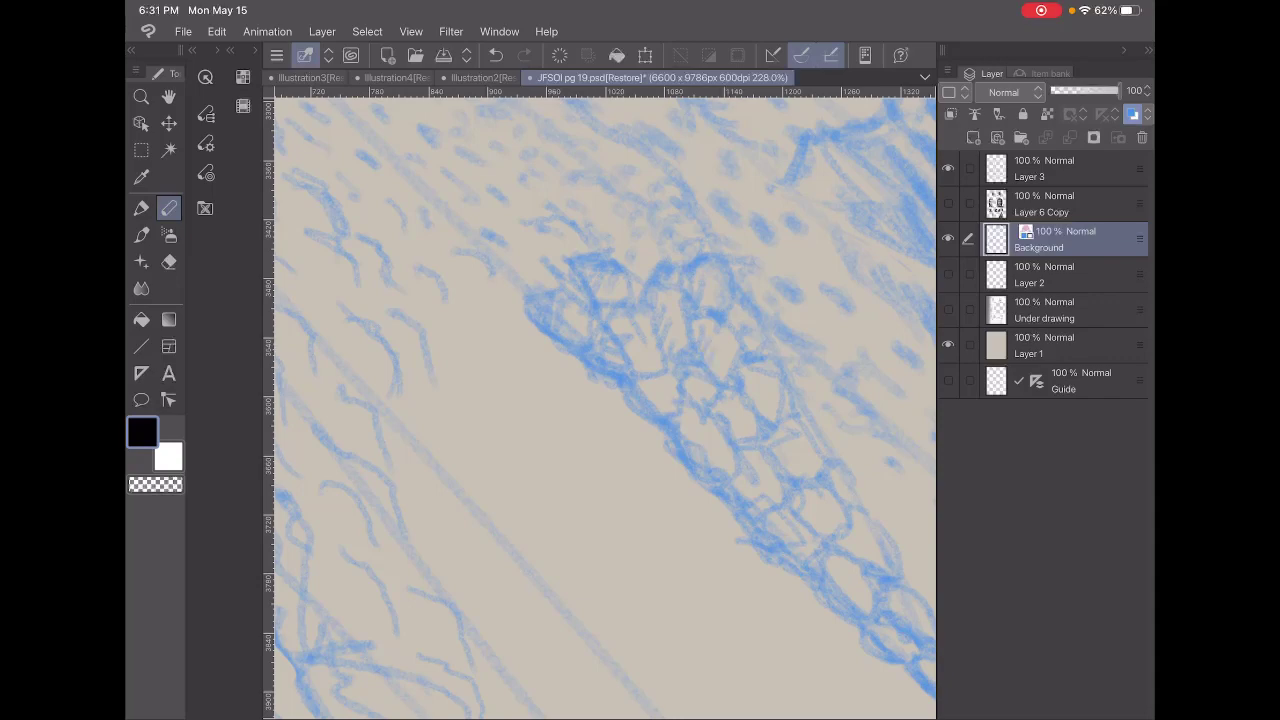
{"action": "scroll", "coordinate": [600, 400], "scroll_direction": "down", "scroll_amount": 3}
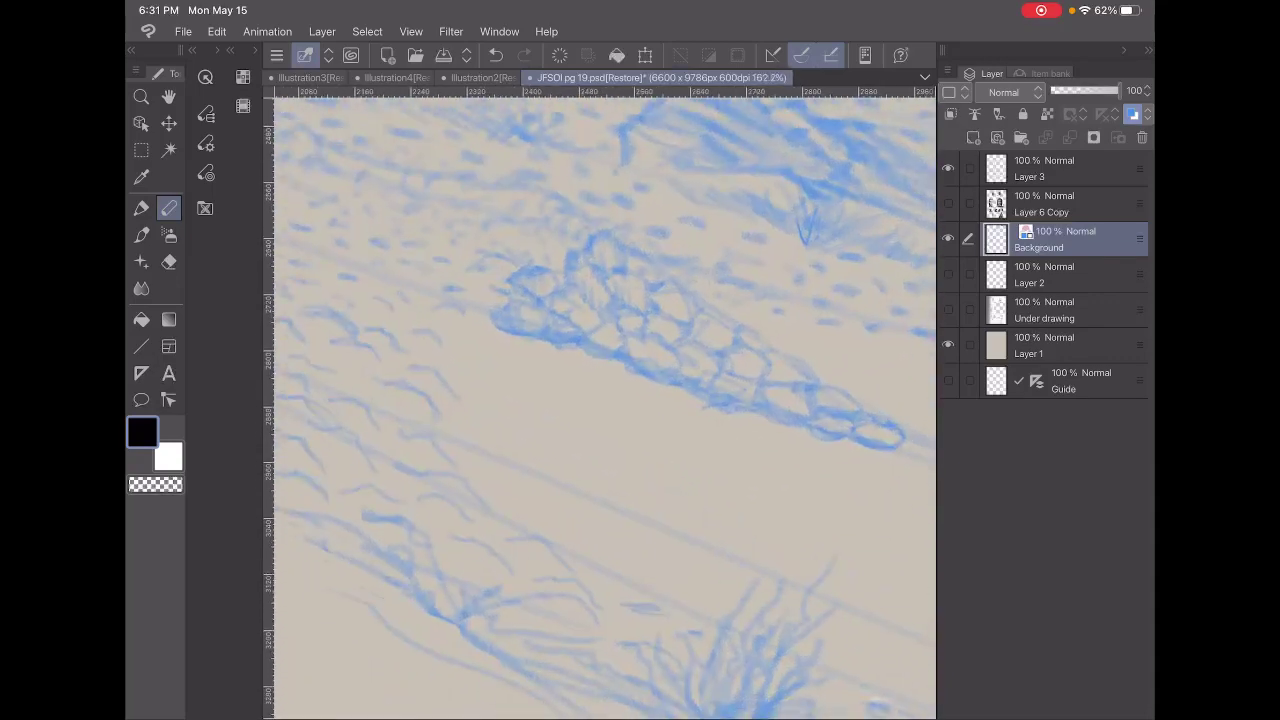
{"action": "scroll", "coordinate": [650, 390], "scroll_direction": "up", "scroll_amount": 1}
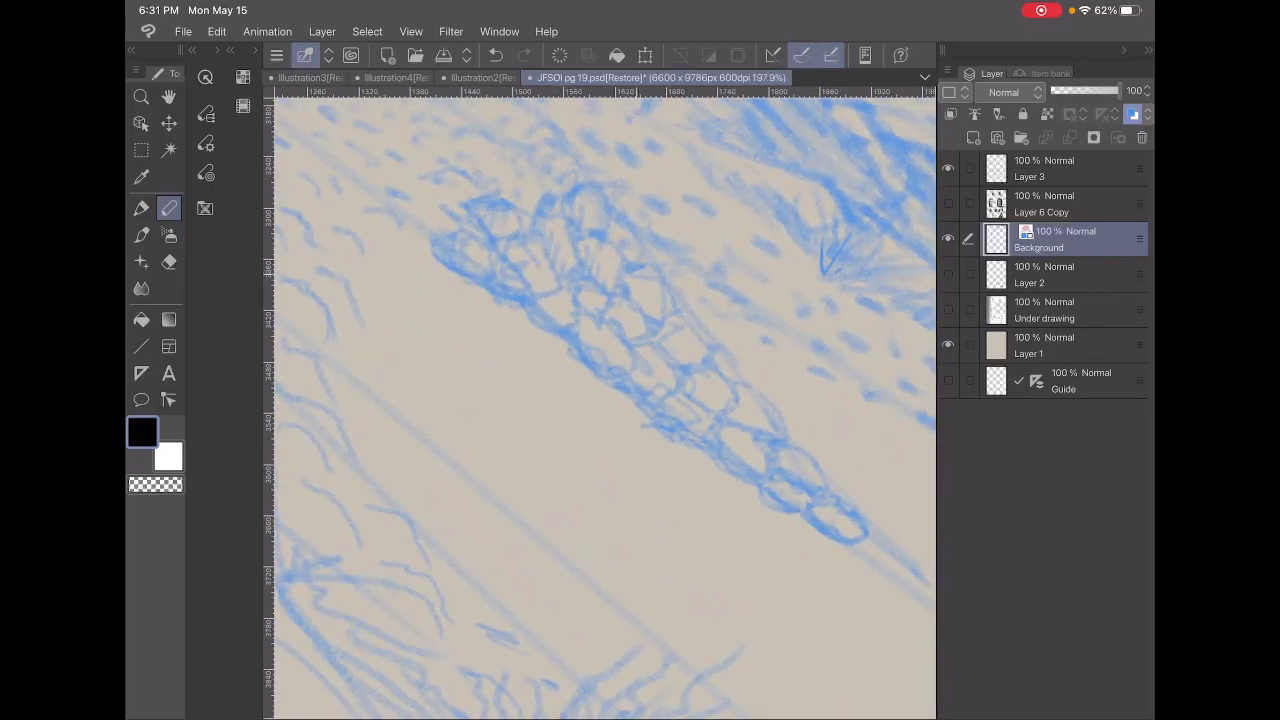
{"action": "left_click_drag", "start_coordinate": [629, 273], "coordinate": [647, 307]}
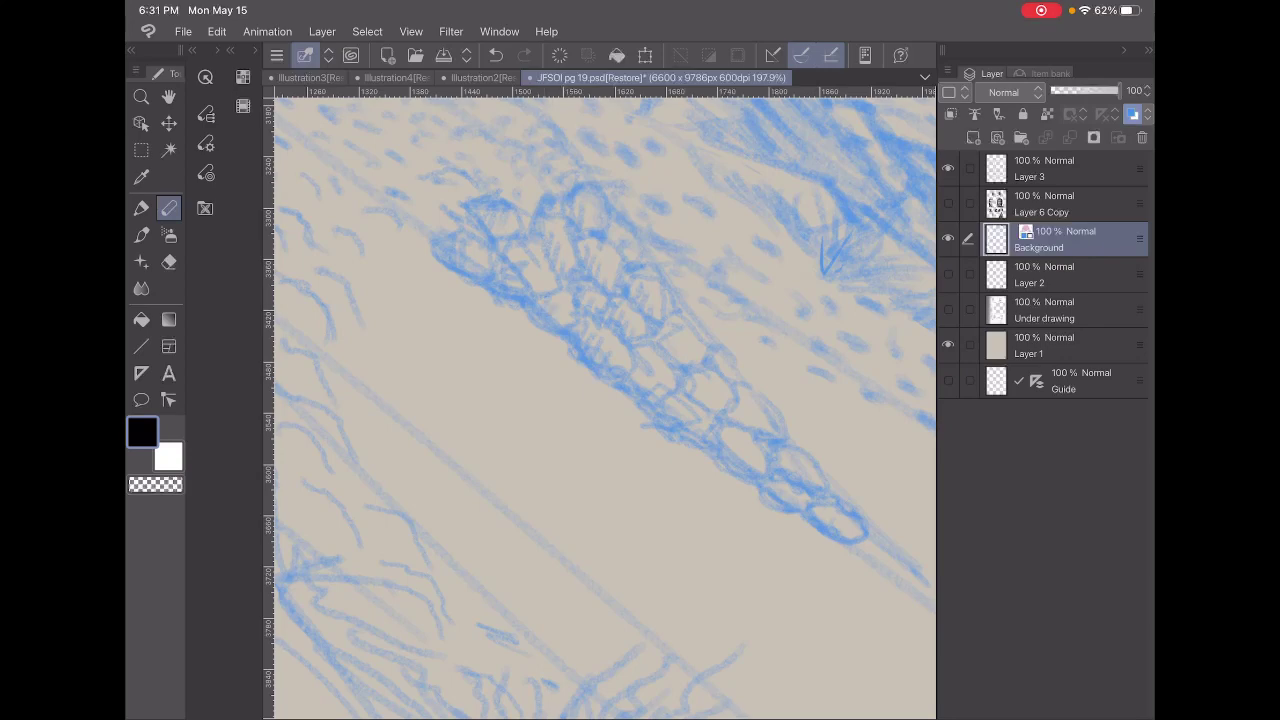
{"action": "scroll", "coordinate": [600, 400], "scroll_direction": "down", "scroll_amount": 3}
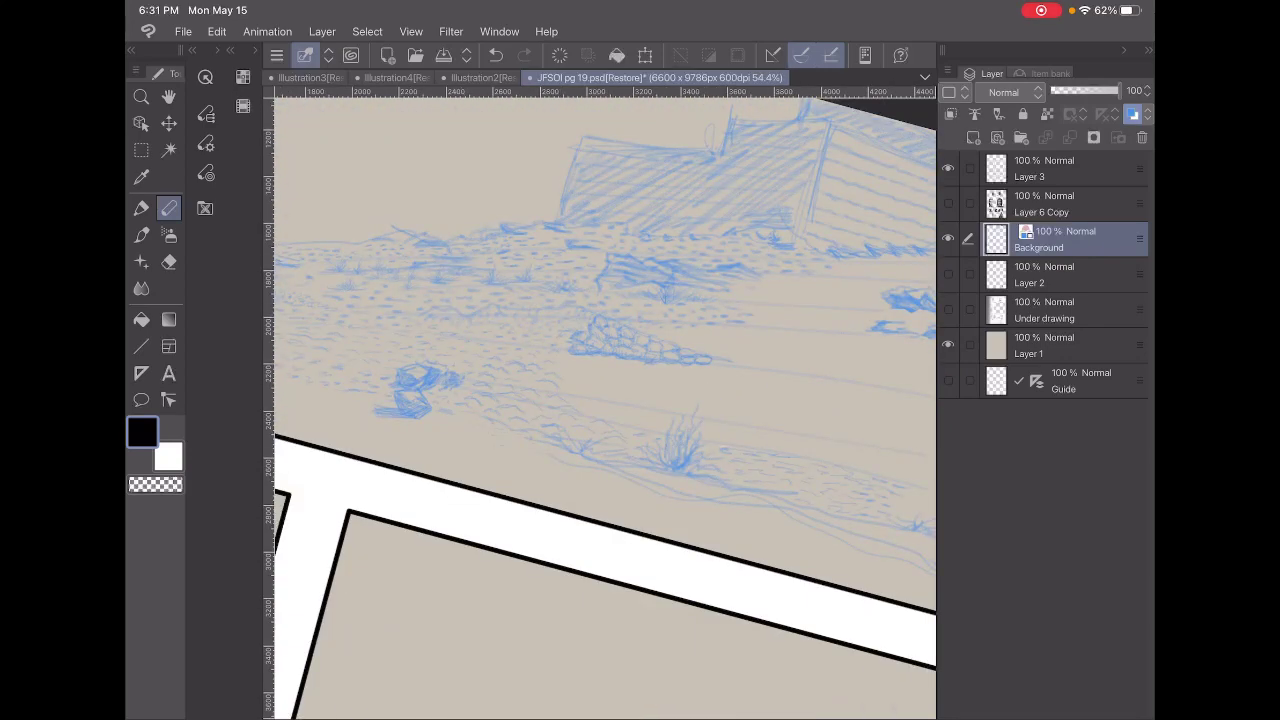
- Zoom in and pencil a new stone beneath the cluster, darkening its bottom edge
{"action": "scroll", "coordinate": [600, 400], "scroll_direction": "up", "scroll_amount": 2}
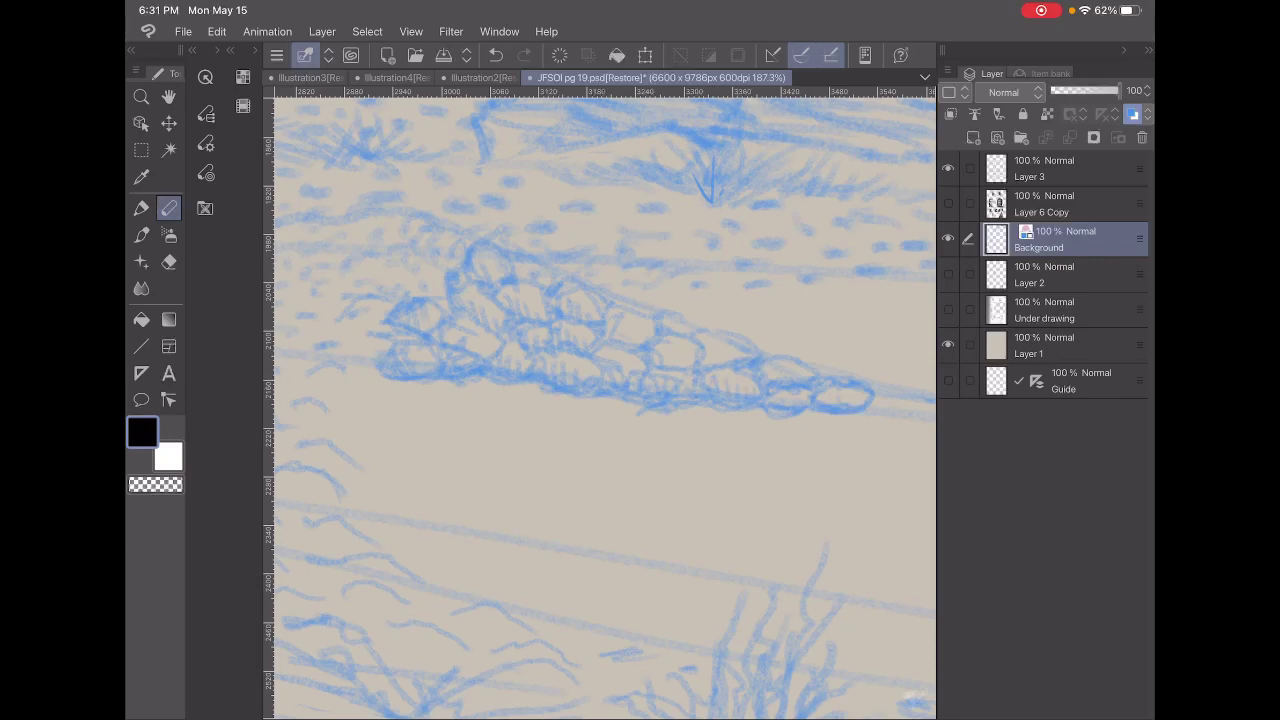
{"action": "scroll", "coordinate": [600, 400], "scroll_direction": "down", "scroll_amount": 5}
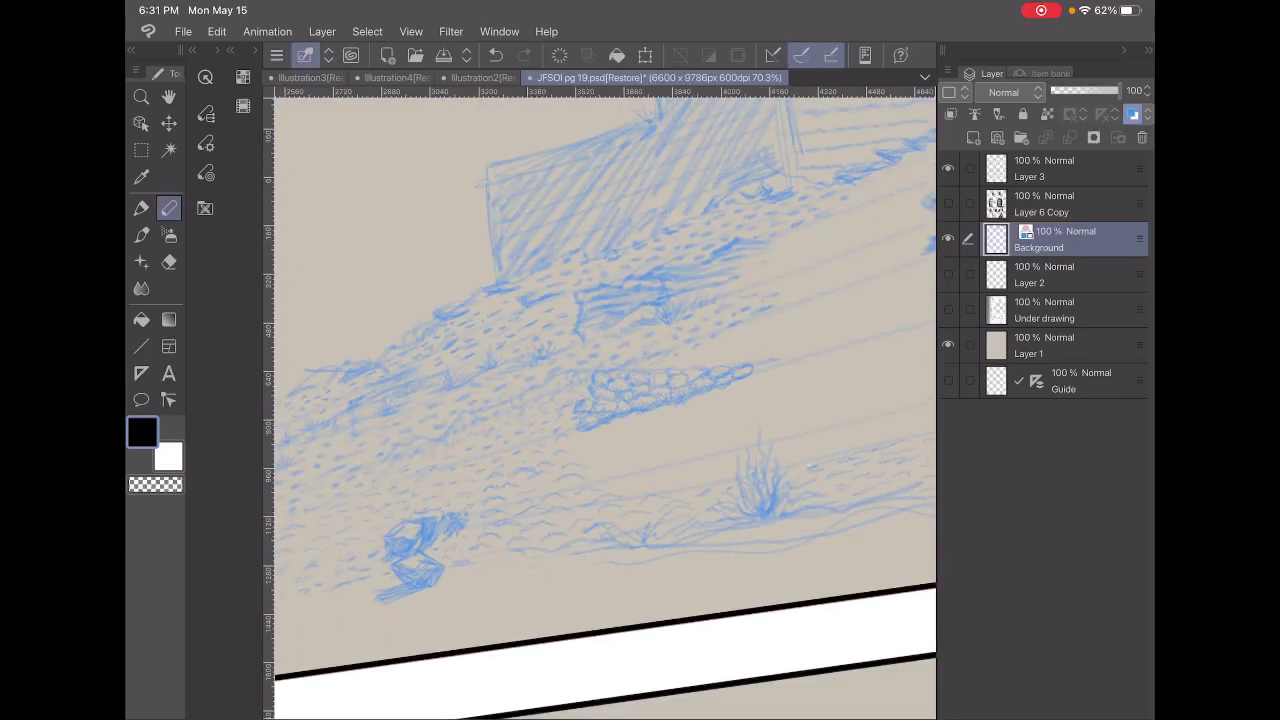
{"action": "scroll", "coordinate": [633, 417], "scroll_direction": "up", "scroll_amount": 3}
{"action": "scroll", "coordinate": [633, 417], "scroll_direction": "up", "scroll_amount": 2}
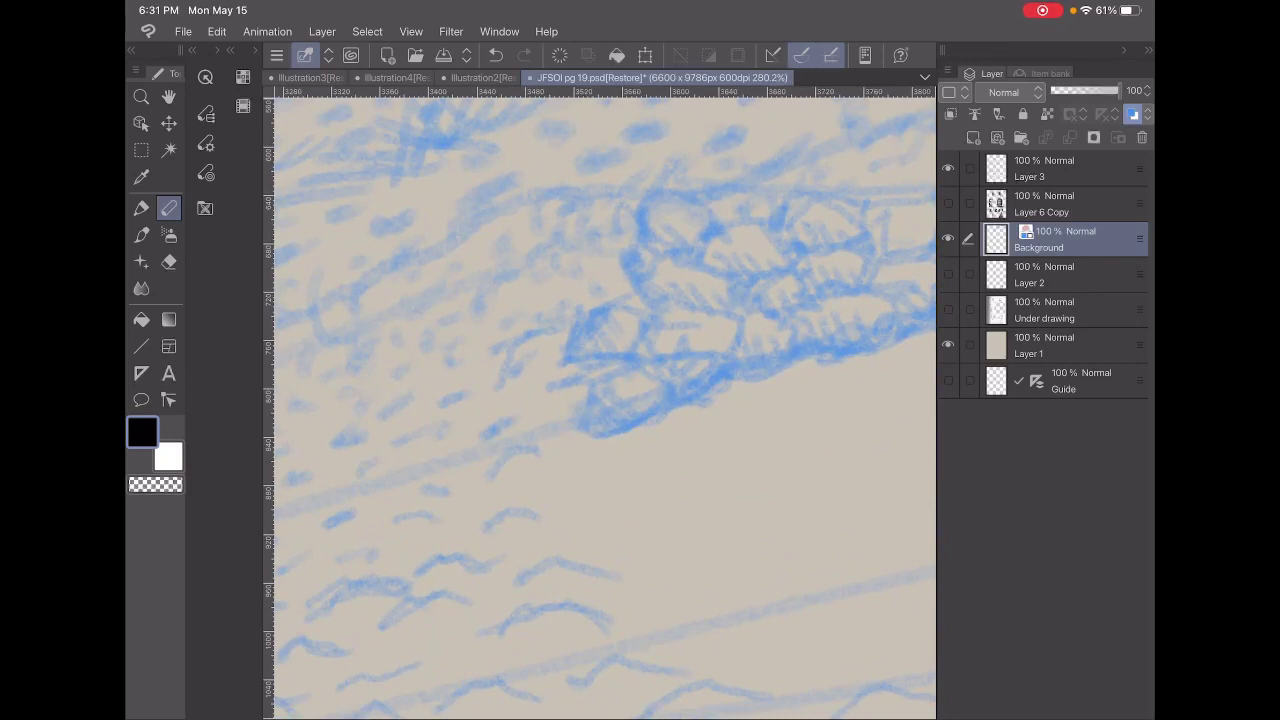
{"action": "mouse_move", "coordinate": [566, 370]}
{"action": "left_mouse_down"}
{"action": "mouse_move", "coordinate": [544, 374]}
{"action": "mouse_move", "coordinate": [524, 412]}
{"action": "mouse_move", "coordinate": [572, 415]}
{"action": "mouse_move", "coordinate": [588, 394]}
{"action": "mouse_move", "coordinate": [528, 412]}
{"action": "mouse_move", "coordinate": [558, 420]}
{"action": "mouse_move", "coordinate": [536, 430]}
{"action": "left_mouse_up"}
{"action": "left_click_drag", "start_coordinate": [536, 416], "coordinate": [556, 424]}
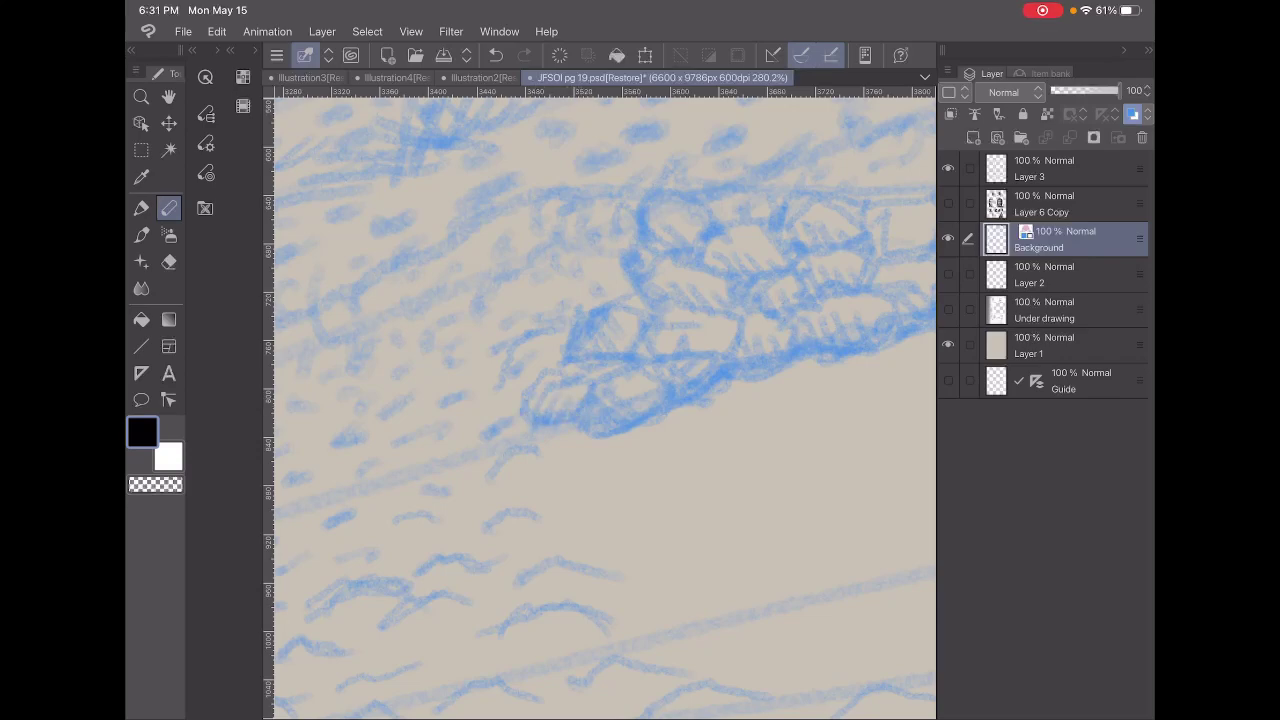
- Darken the stone outlines in the wall with heavier strokes along their edges
{"action": "scroll", "coordinate": [640, 400], "scroll_direction": "down", "scroll_amount": 5}
{"action": "scroll", "coordinate": [640, 330], "scroll_direction": "up", "scroll_amount": 3}
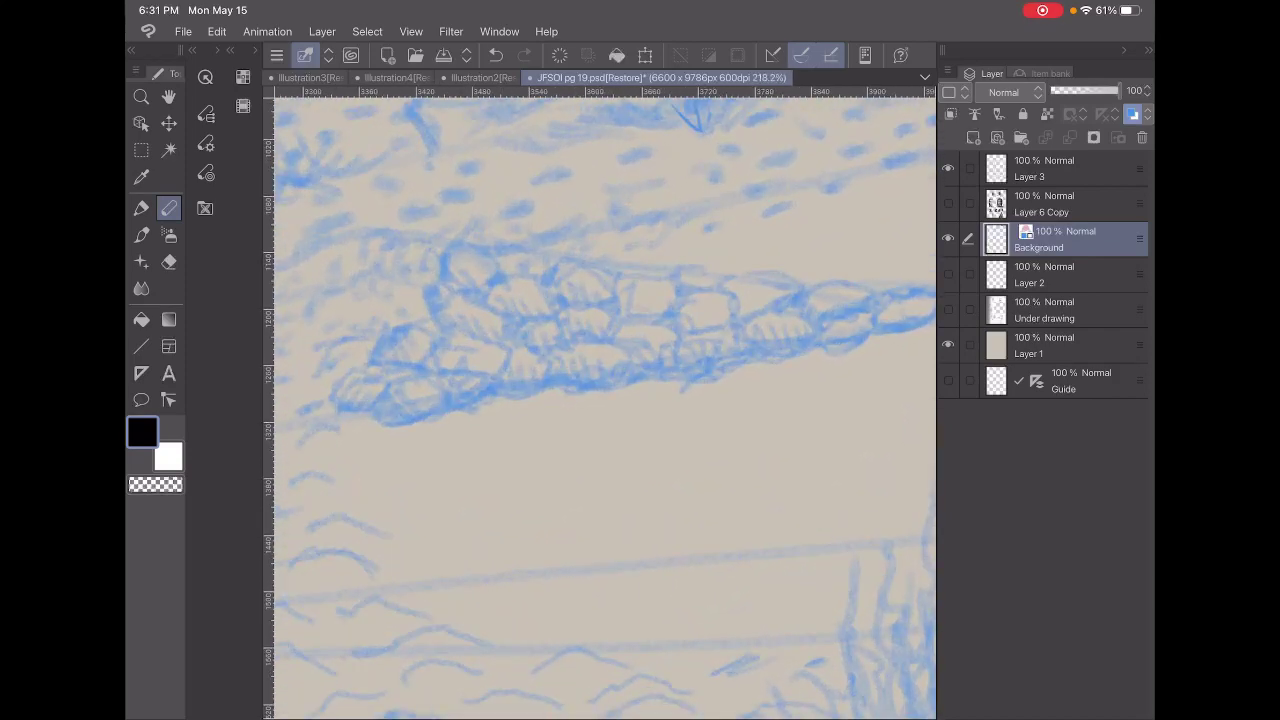
{"action": "scroll", "coordinate": [640, 330], "scroll_direction": "up", "scroll_amount": 2}
{"action": "scroll", "coordinate": [640, 330], "scroll_direction": "up", "scroll_amount": 1}
{"action": "mouse_move", "coordinate": [692, 292]}
{"action": "left_mouse_down"}
{"action": "mouse_move", "coordinate": [716, 330]}
{"action": "mouse_move", "coordinate": [738, 328]}
{"action": "left_mouse_up"}
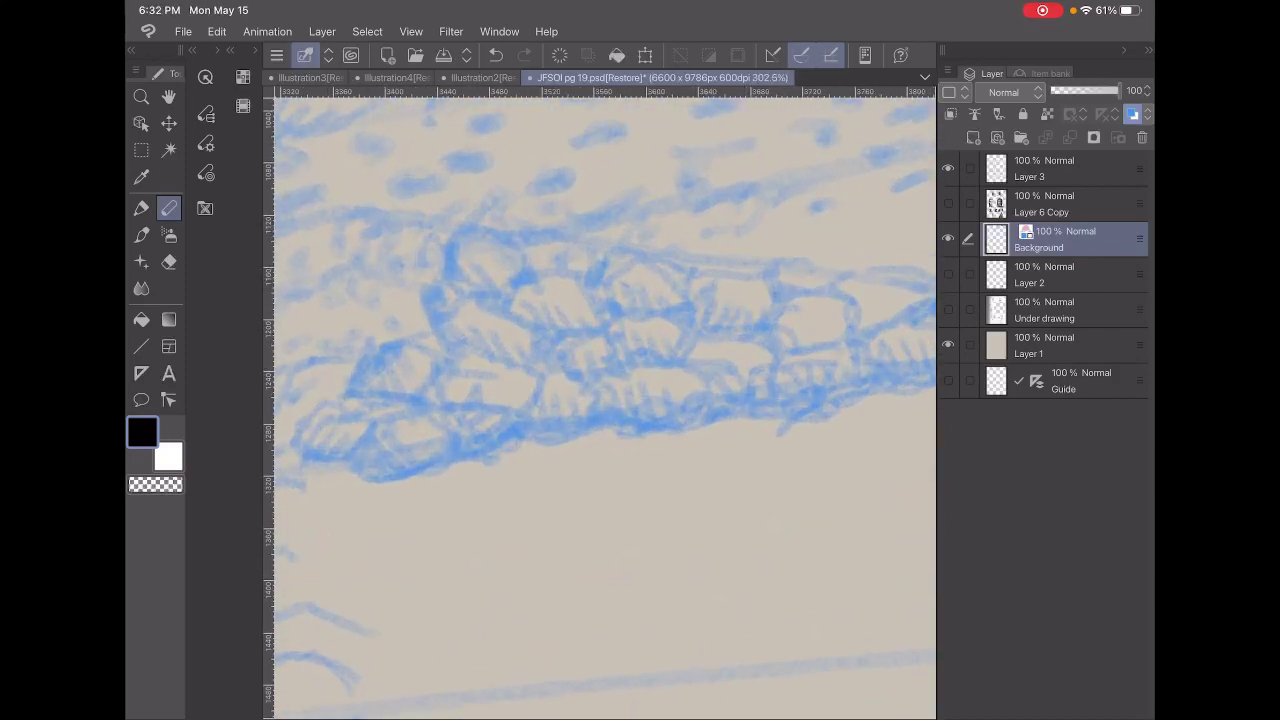
{"action": "scroll", "coordinate": [600, 400], "scroll_direction": "down", "scroll_amount": 3}
{"action": "scroll", "coordinate": [600, 400], "scroll_direction": "up", "scroll_amount": 3}
{"action": "scroll", "coordinate": [700, 360], "scroll_direction": "up", "scroll_amount": 2}
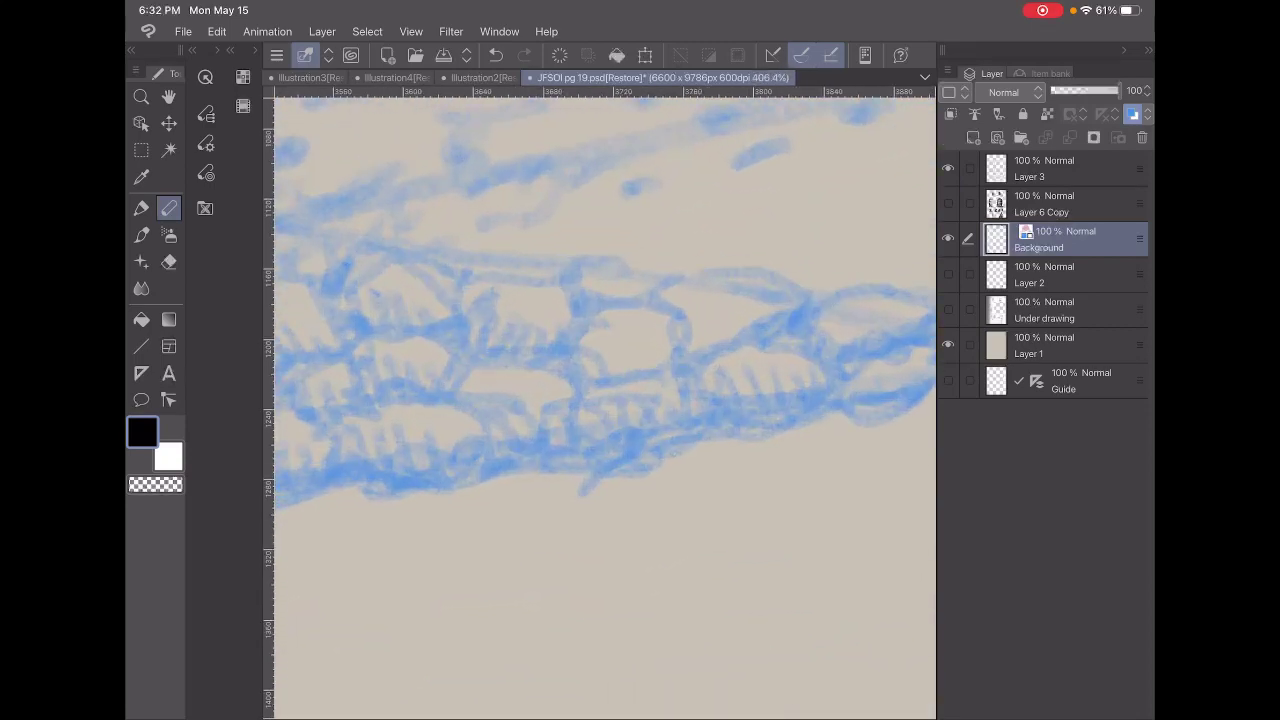
{"action": "left_click_drag", "start_coordinate": [690, 320], "coordinate": [678, 346]}
- Hatch short shading strokes inside one of the stones
{"action": "scroll", "coordinate": [600, 400], "scroll_direction": "down", "scroll_amount": 5}
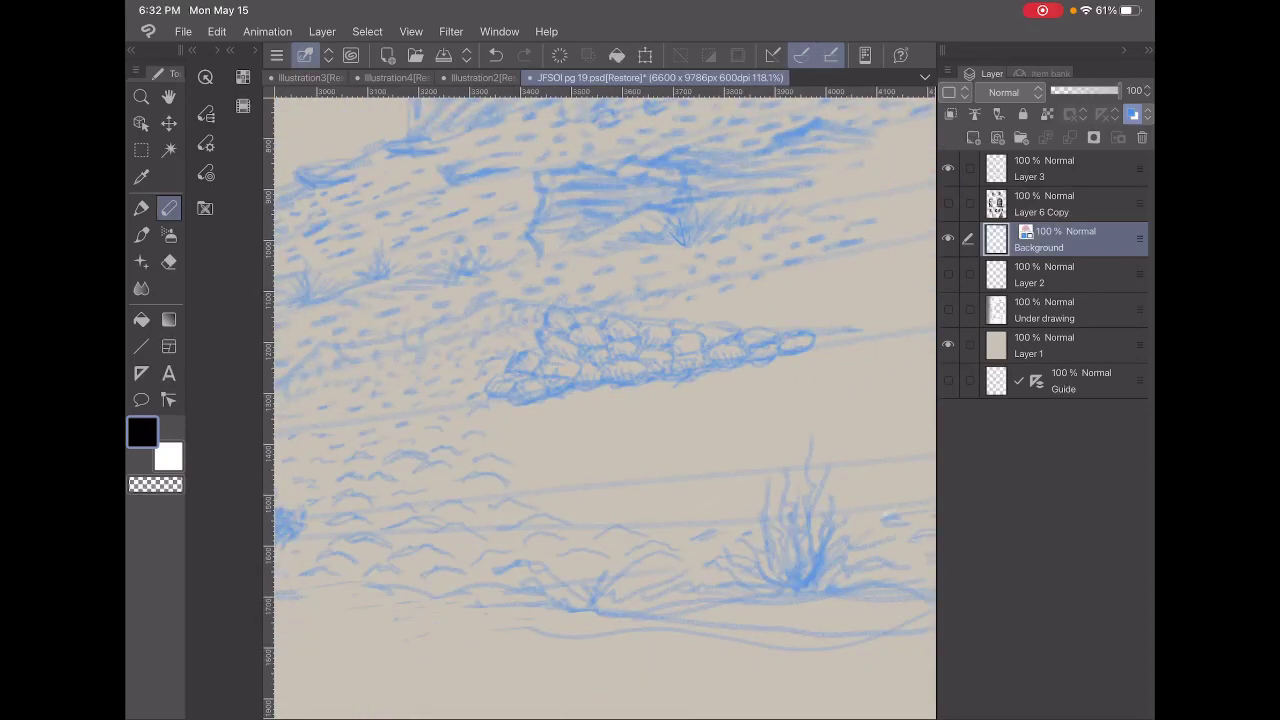
{"action": "scroll", "coordinate": [650, 350], "scroll_direction": "up", "scroll_amount": 5}
{"action": "mouse_move", "coordinate": [684, 334]}
{"action": "left_mouse_down"}
{"action": "mouse_move", "coordinate": [672, 370]}
{"action": "mouse_move", "coordinate": [728, 358]}
{"action": "left_mouse_up"}
{"action": "scroll", "coordinate": [600, 400], "scroll_direction": "down", "scroll_amount": 5}
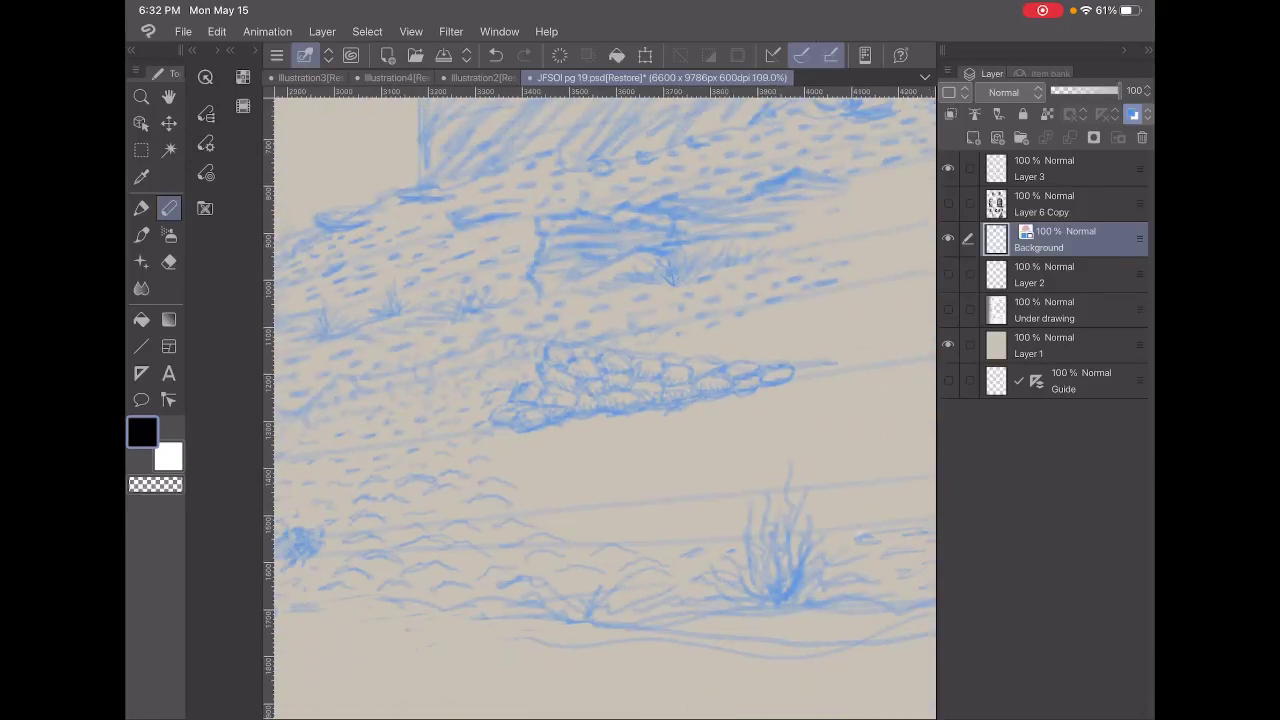